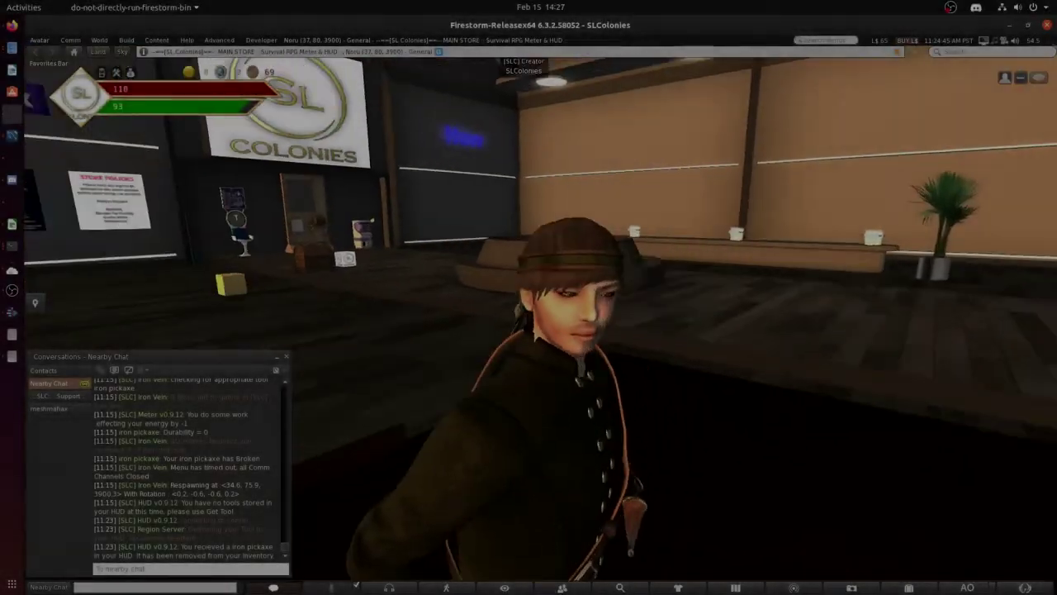
# - Rez the [SLC] Iron Vein from inventory onto the store floor beside the kiosks
pyautogui.press('Left')
pyautogui.press('Left')
pyautogui.press('Left')
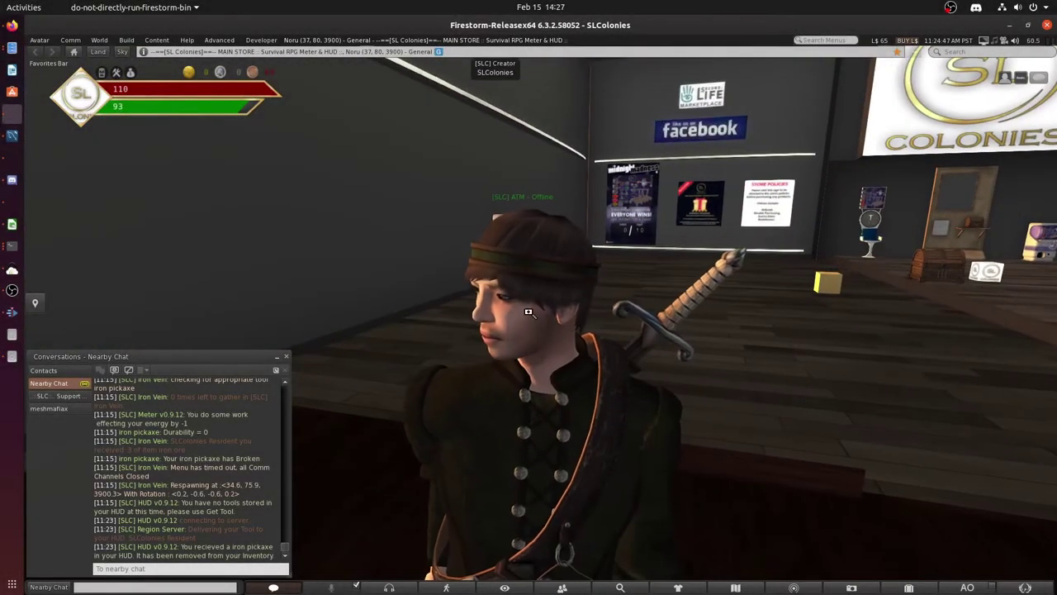
pyautogui.press('Right')
pyautogui.press('Right')
pyautogui.press('Right')
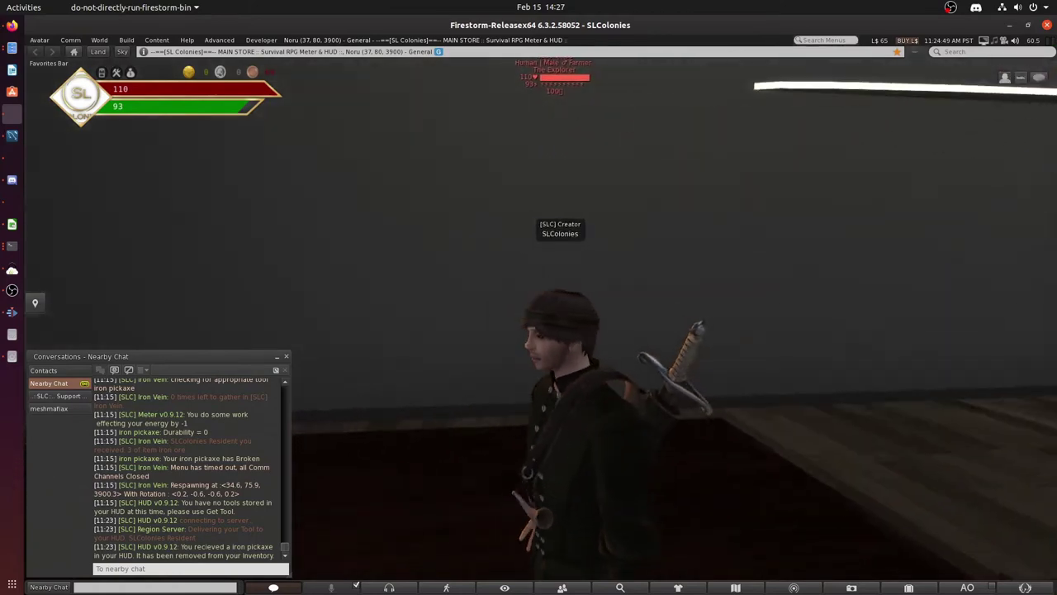
pyautogui.press('Left')
pyautogui.press('Left')
pyautogui.press('Left')
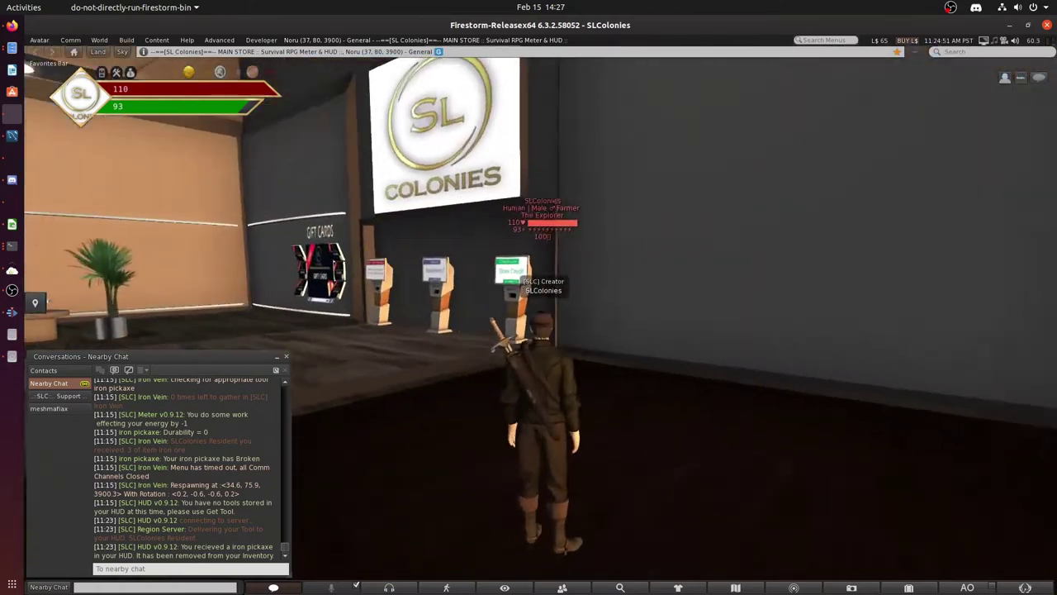
pyautogui.press('Right')
pyautogui.press('Right')
pyautogui.press('Up')
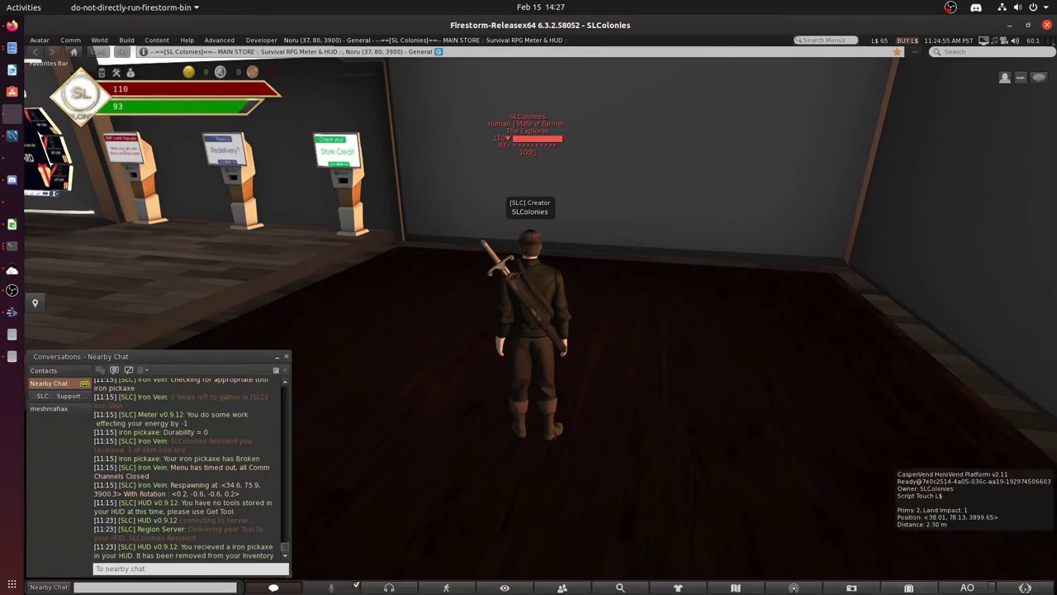
pyautogui.click(909, 587)
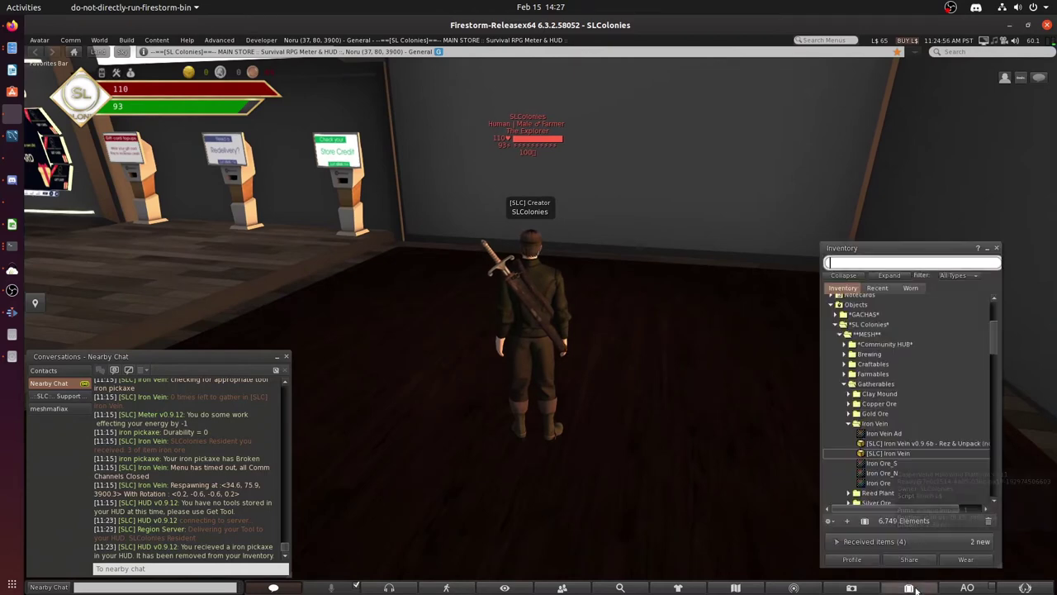
pyautogui.click(892, 455)
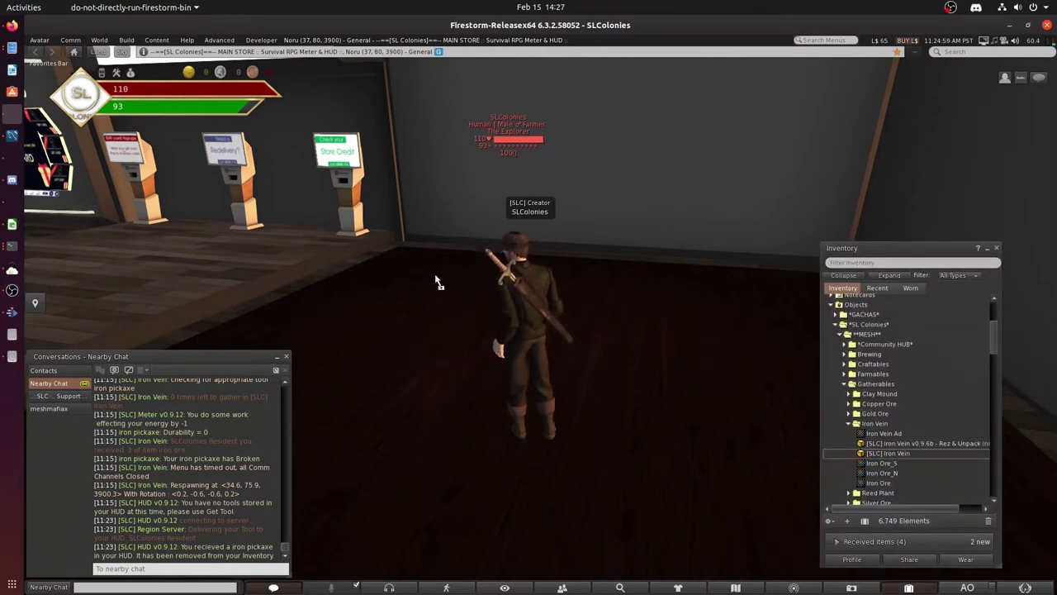
pyautogui.click(998, 248)
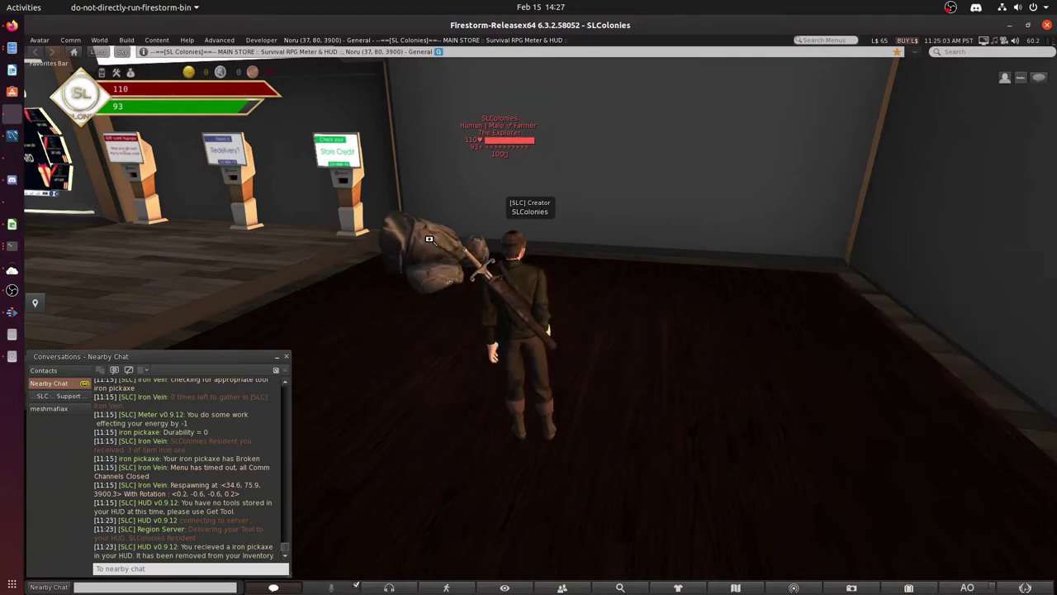
# - Walk the avatar over to stand beside the iron vein rock pile
pyautogui.press('Left')
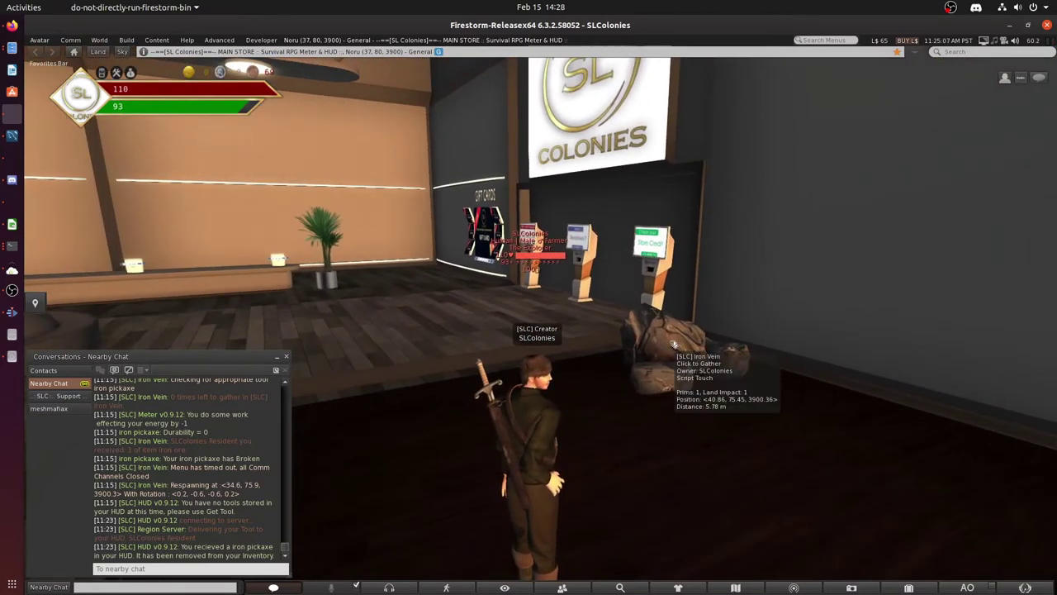
pyautogui.press('Up')
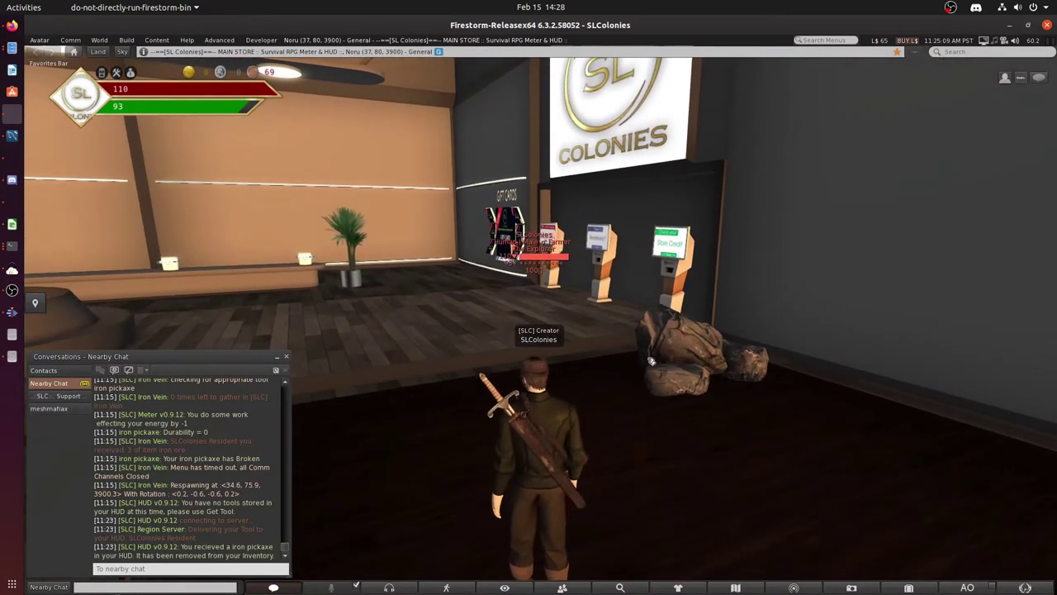
pyautogui.press('Up')
pyautogui.press('Right')
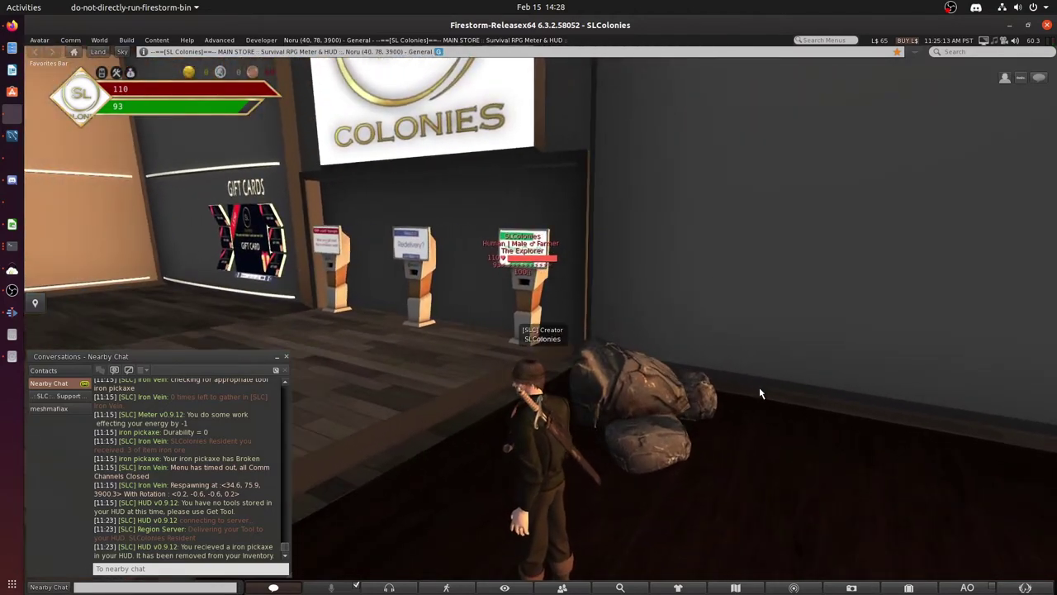
pyautogui.press('Right')
pyautogui.press('Left')
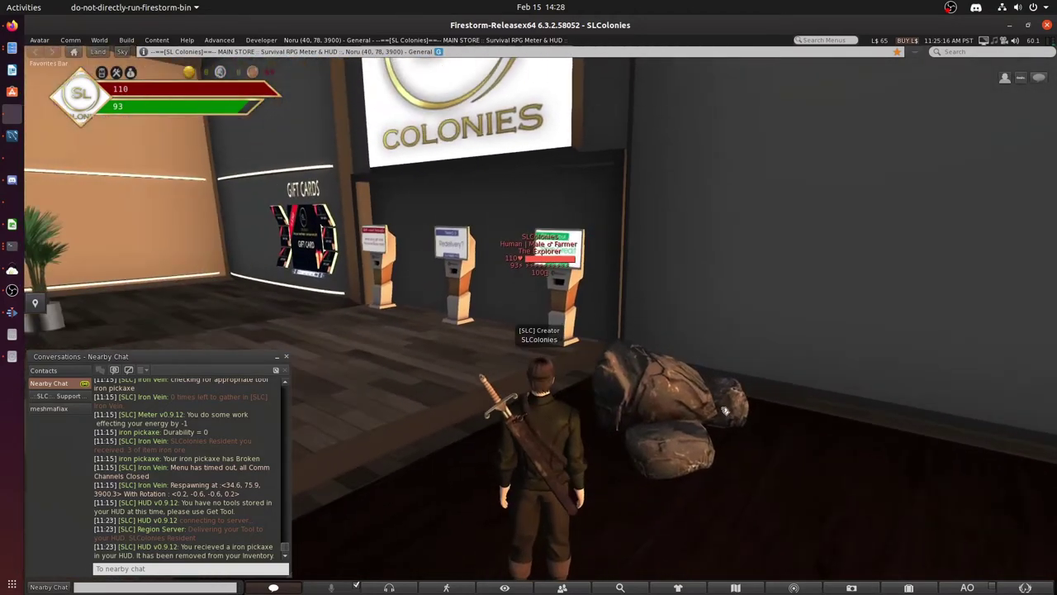
pyautogui.keyDown('alt'); pyautogui.click(526, 365); pyautogui.keyUp('alt')
pyautogui.press('Escape')
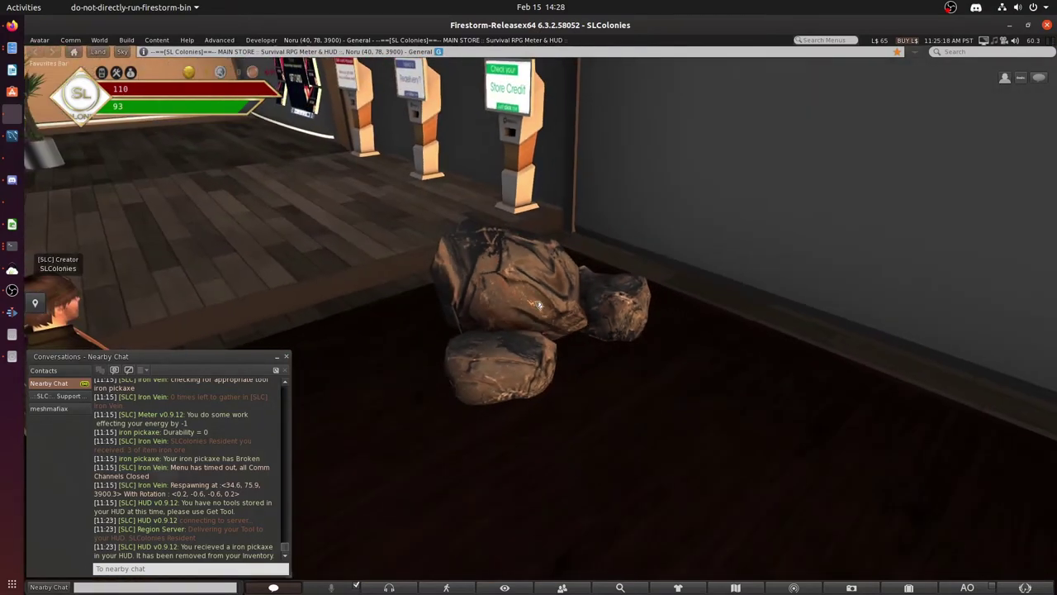
pyautogui.rightClick(529, 284)
pyautogui.click(553, 310)
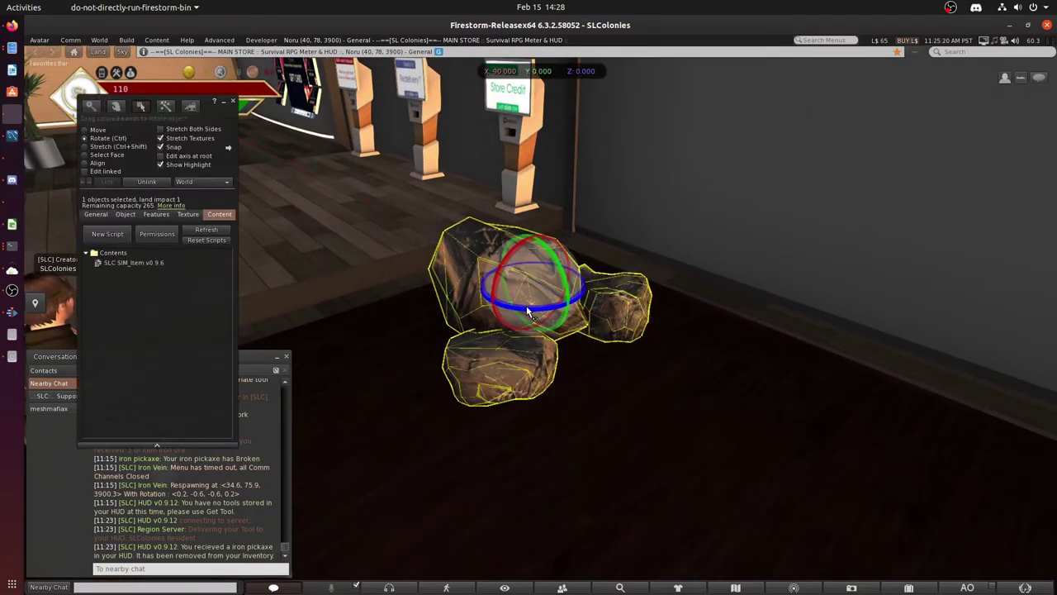
pyautogui.moveTo(528, 312)
pyautogui.mouseDown()
pyautogui.moveTo(493, 302)
pyautogui.moveTo(550, 271)
pyautogui.mouseUp()
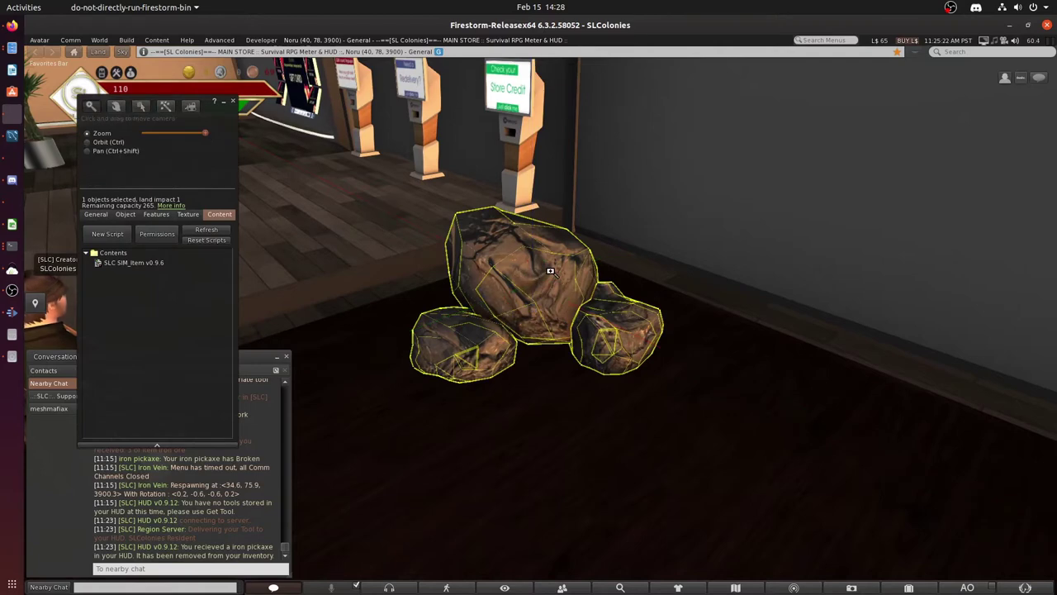
pyautogui.press('Escape')
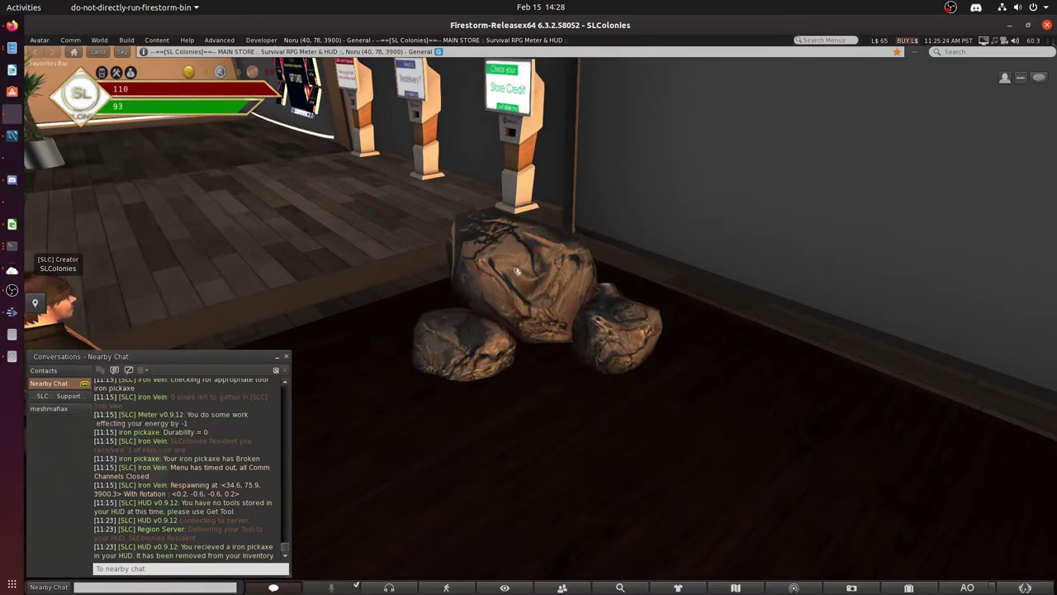
pyautogui.moveTo(553, 277)
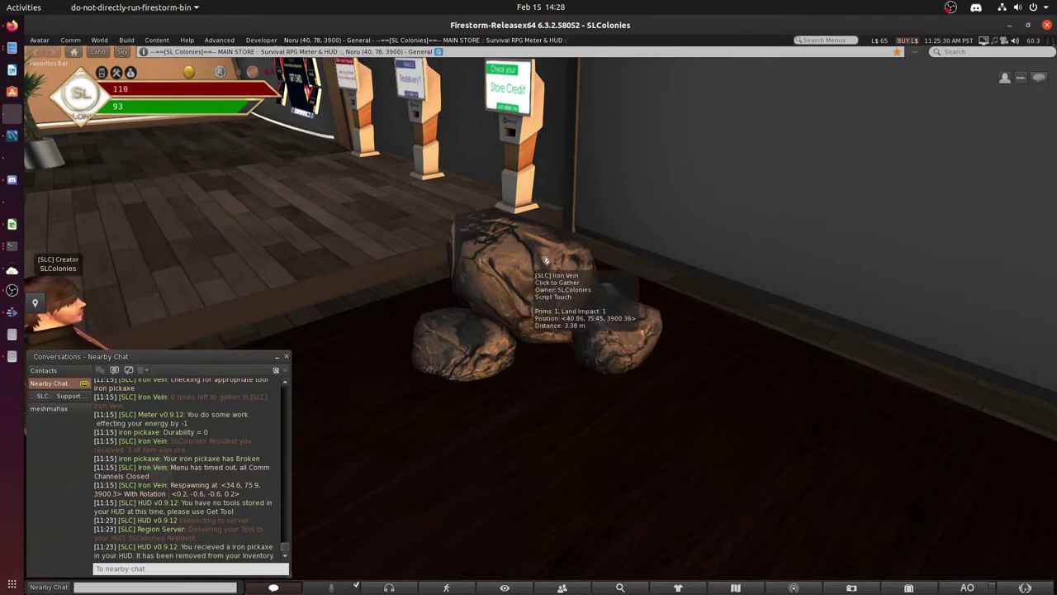
# - Use the vein's Spawn Points option to save <40.8, 75.4, 3900.3> as its first spawn point
pyautogui.click(538, 262)
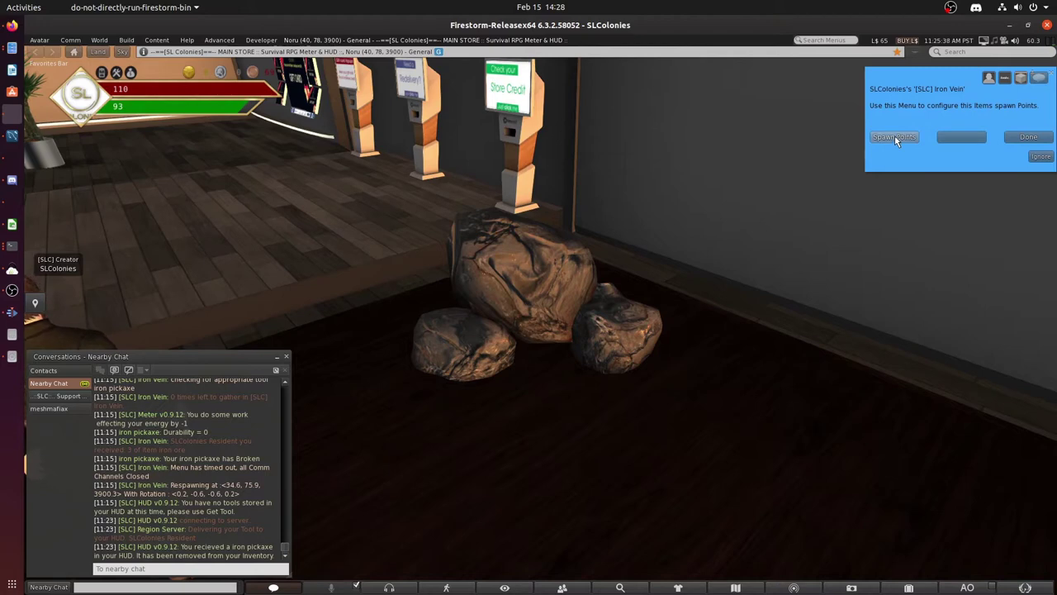
pyautogui.click(895, 137)
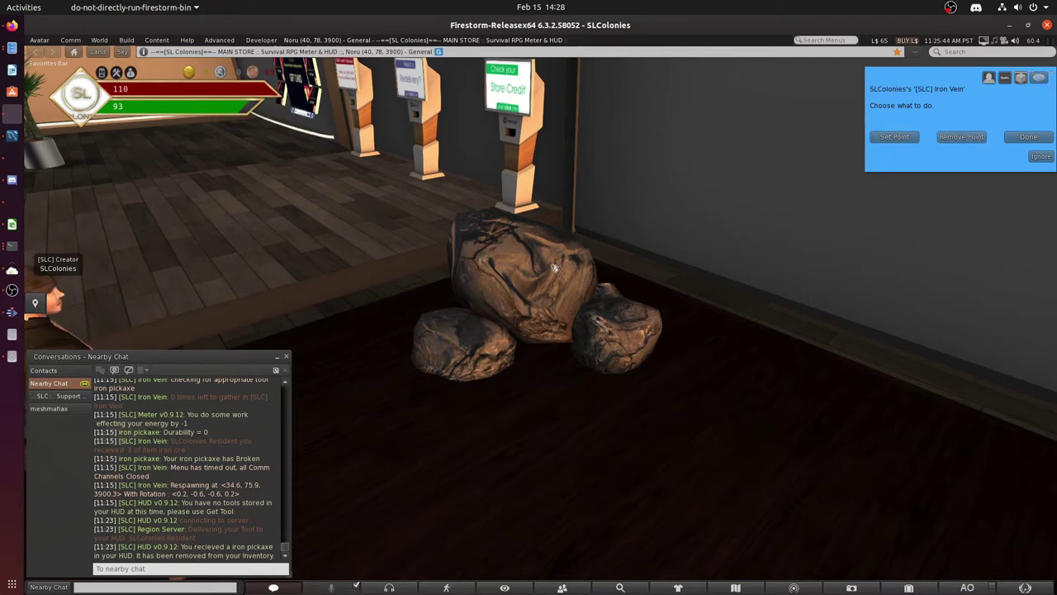
pyautogui.click(896, 137)
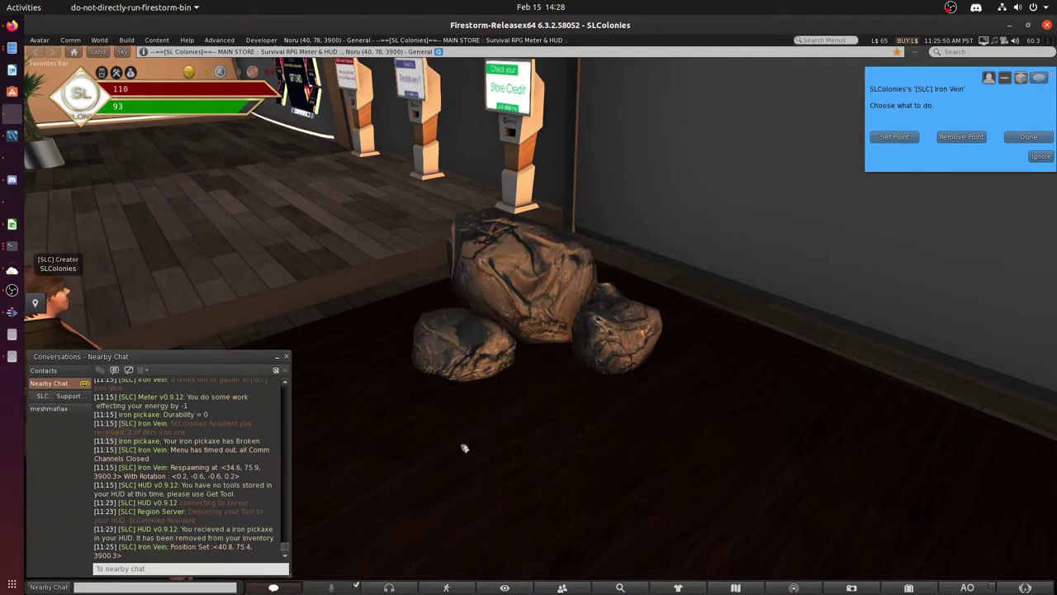
pyautogui.rightClick(390, 275)
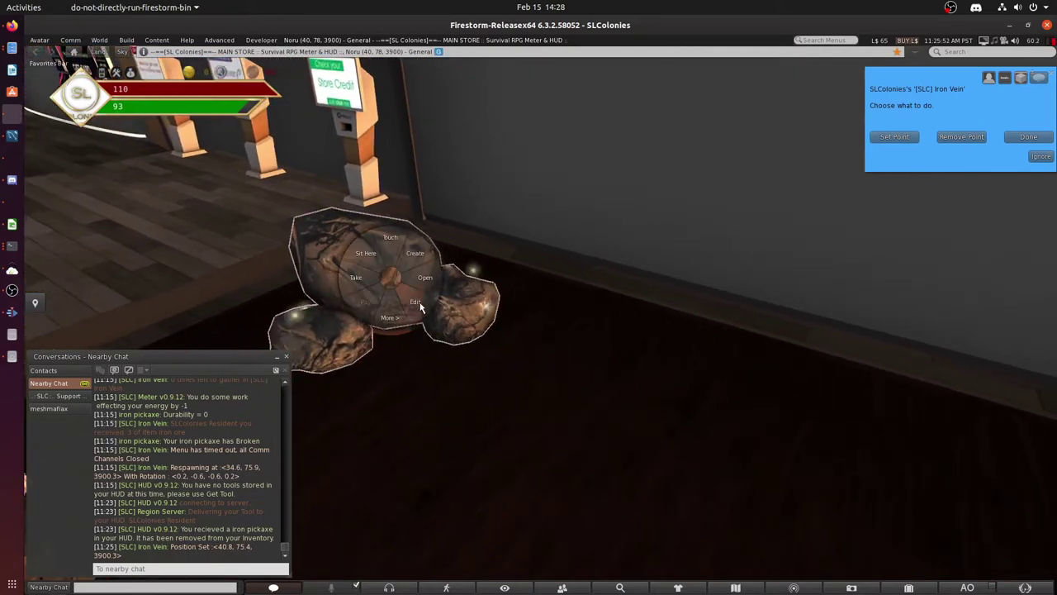
# - Edit and rotate the rock, then save a second spawn point at <38.0, 75.4>
pyautogui.click(415, 302)
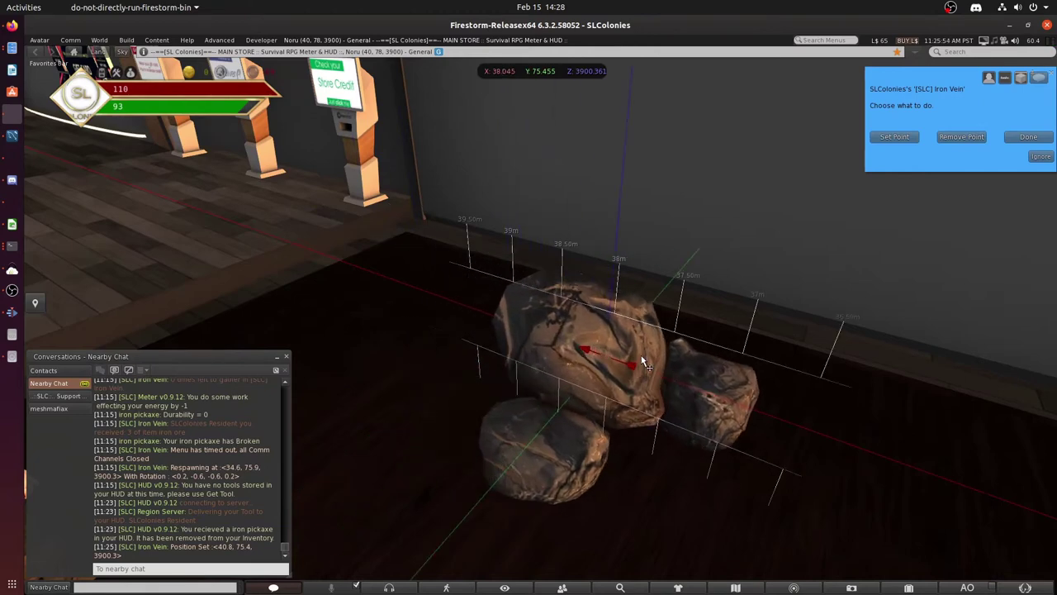
pyautogui.press('ctrl')
pyautogui.moveTo(621, 395); pyautogui.dragTo(607, 384)
pyautogui.press('Escape')
pyautogui.hotkey('ctrl', 'b')
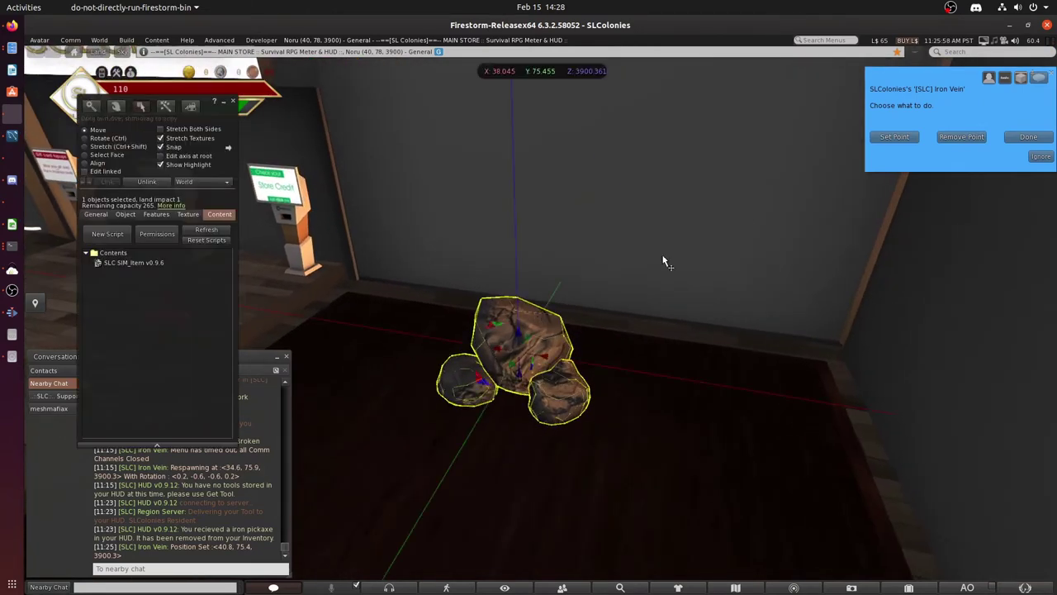
pyautogui.click(892, 137)
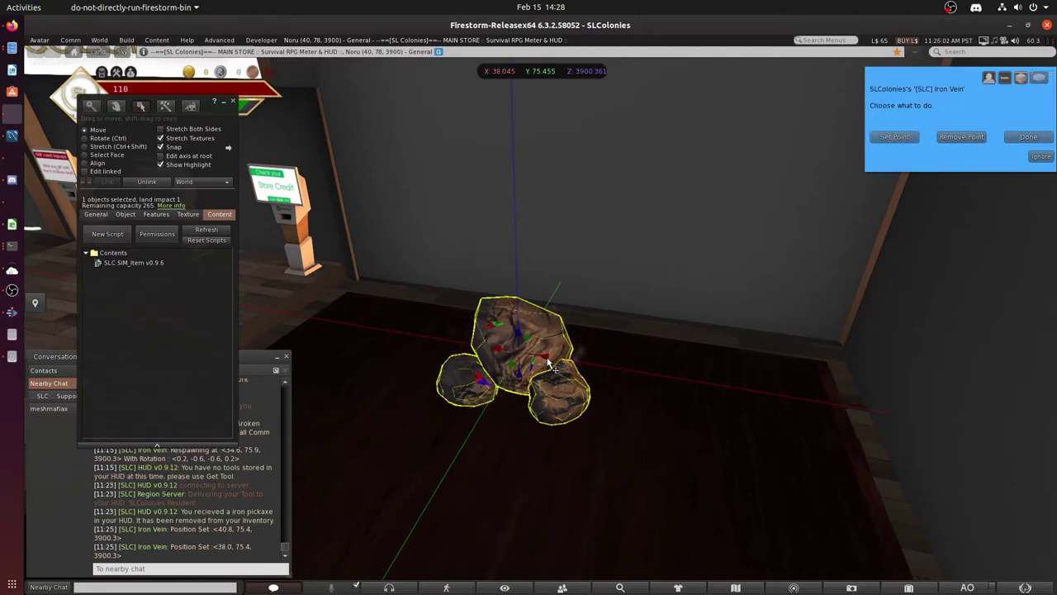
# - Slide the rock across the floor and save a third spawn point at <34.7, 75.4>
pyautogui.moveTo(549, 363)
pyautogui.mouseDown()
pyautogui.moveTo(773, 429)
pyautogui.moveTo(826, 372)
pyautogui.moveTo(909, 205)
pyautogui.mouseUp()
pyautogui.press('ctrl')
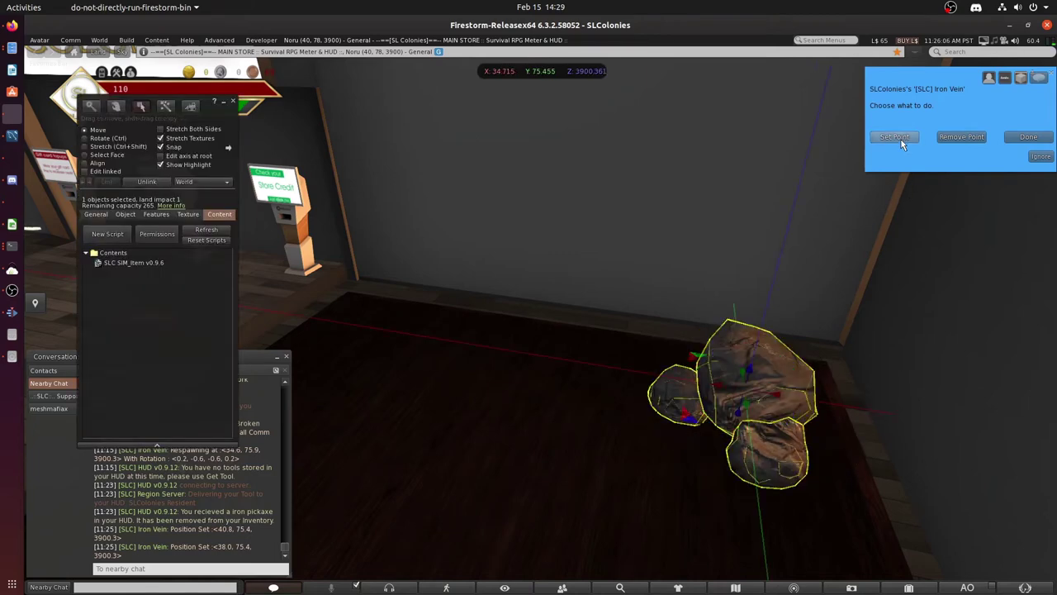
pyautogui.click(902, 138)
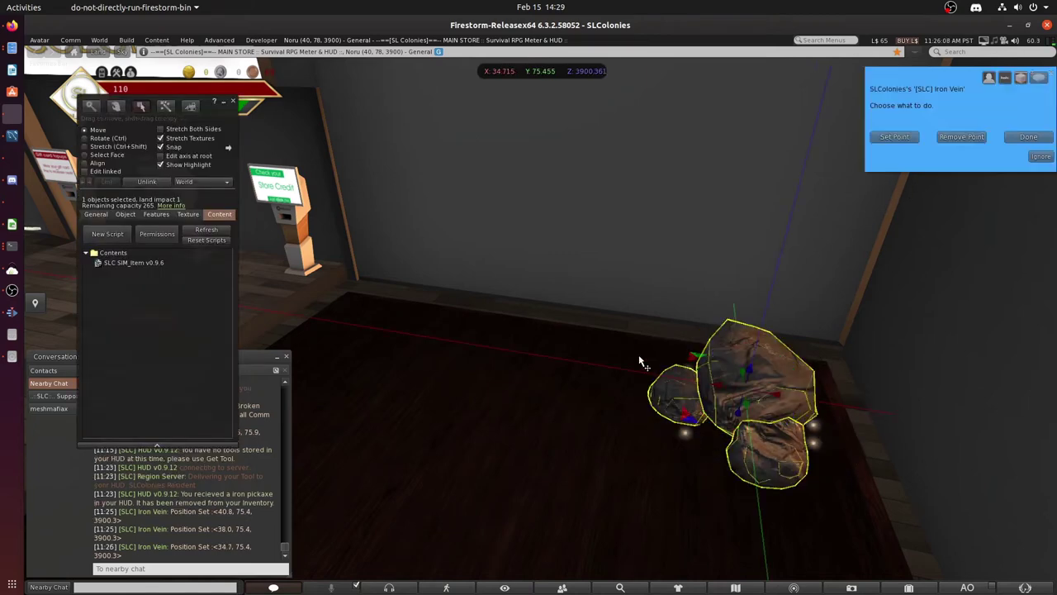
pyautogui.press('Escape')
pyautogui.hotkey('ctrl', '3')
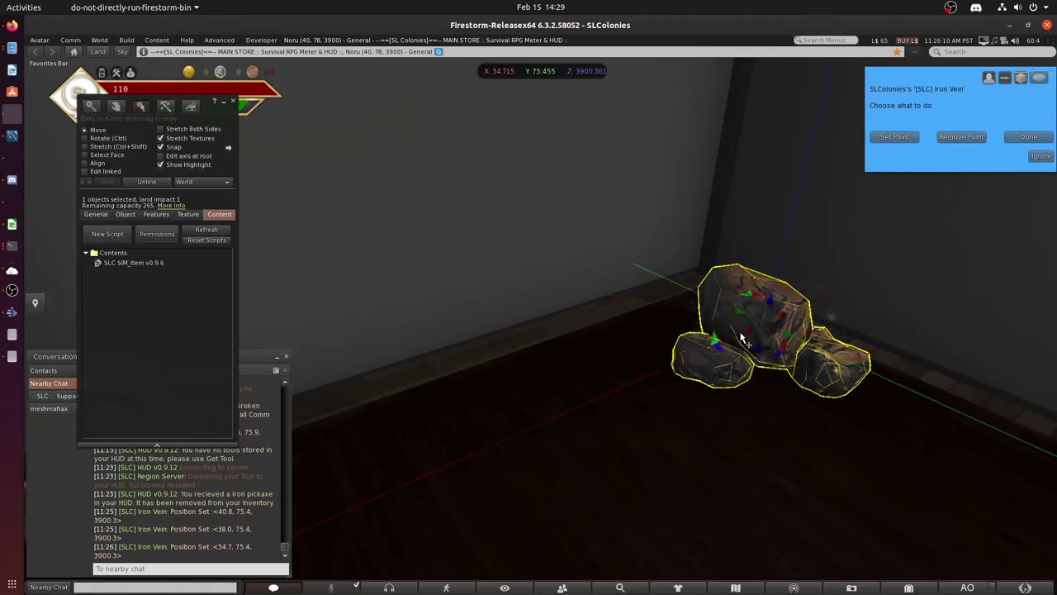
# - Tip the rock onto its side near the wall, saving the last spawn point <39.0, 72.7, 3901.3>
pyautogui.moveTo(752, 333)
pyautogui.mouseDown()
pyautogui.moveTo(751, 380)
pyautogui.moveTo(562, 328)
pyautogui.mouseUp()
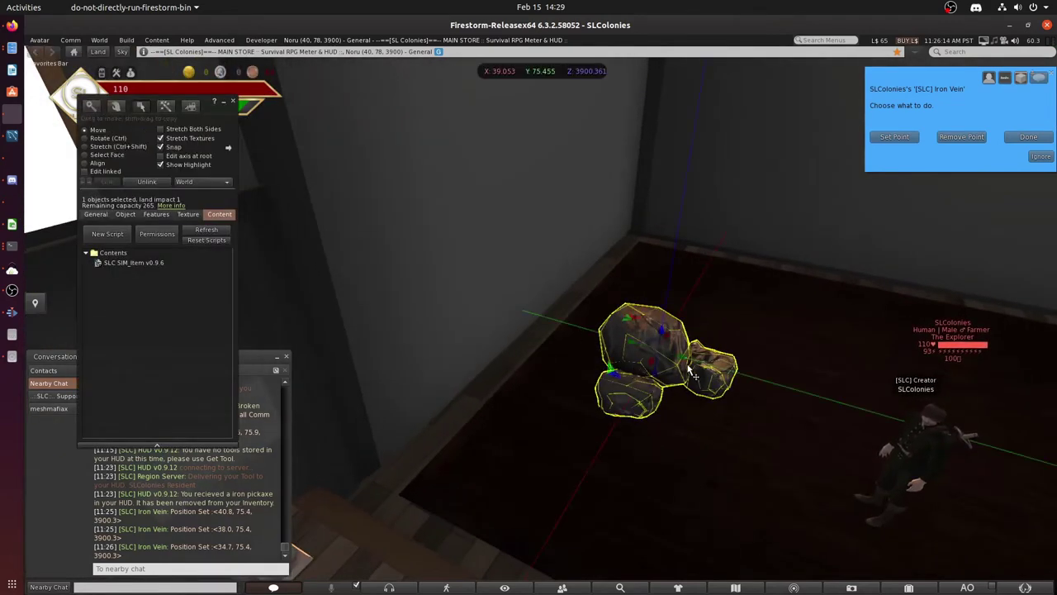
pyautogui.moveTo(632, 355)
pyautogui.mouseDown()
pyautogui.moveTo(641, 363)
pyautogui.moveTo(535, 338)
pyautogui.mouseUp()
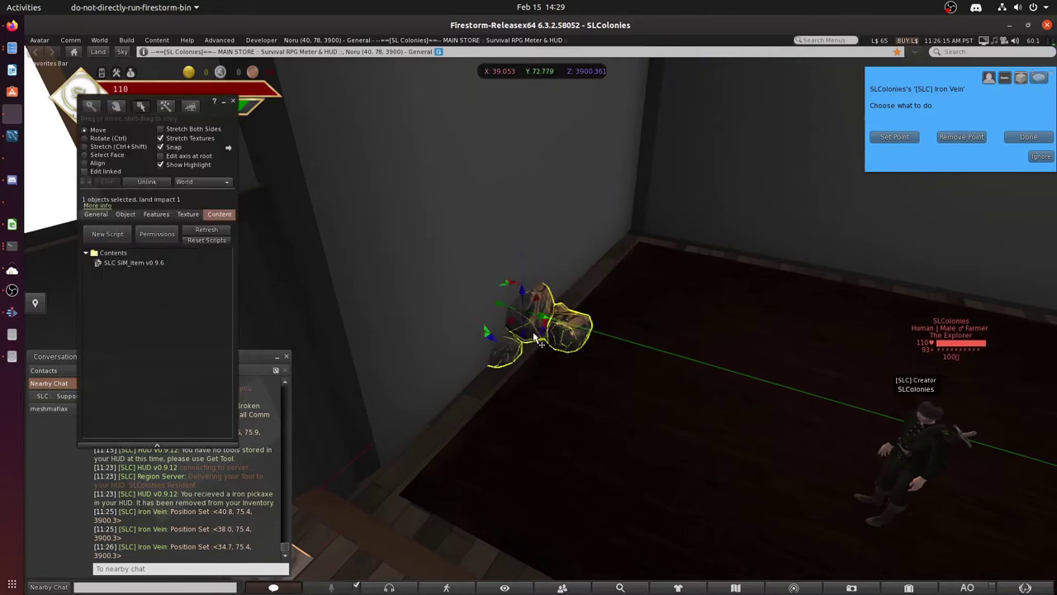
pyautogui.moveTo(522, 297)
pyautogui.mouseDown()
pyautogui.moveTo(508, 252)
pyautogui.moveTo(528, 289)
pyautogui.mouseUp()
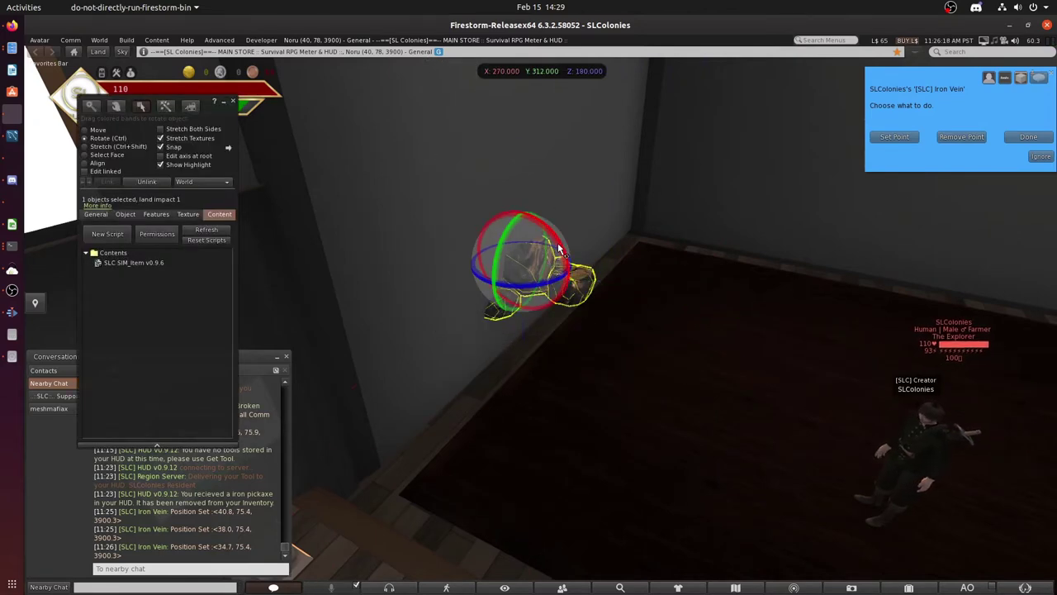
pyautogui.moveTo(566, 256)
pyautogui.keyDown('ctrl'); pyautogui.mouseDown()
pyautogui.moveTo(569, 305)
pyautogui.moveTo(550, 309)
pyautogui.mouseUp(); pyautogui.keyUp('ctrl')
pyautogui.click(895, 138)
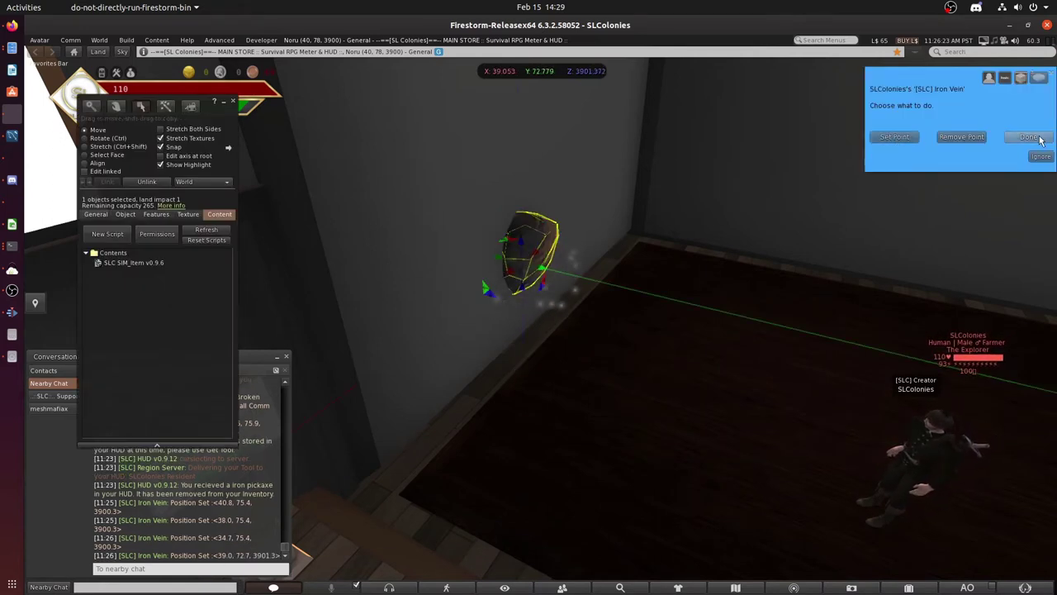
pyautogui.click(1029, 137)
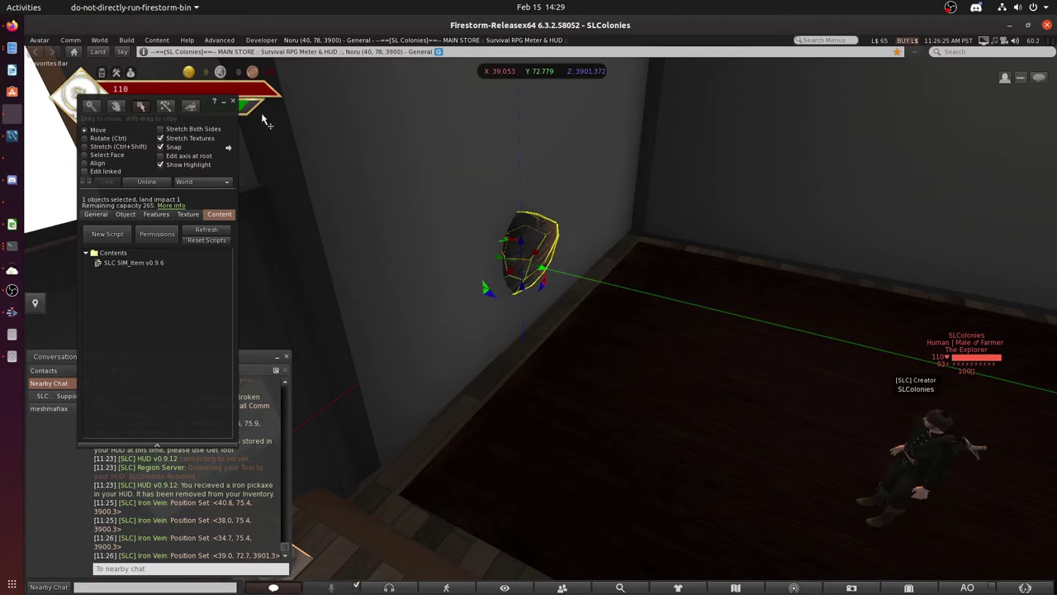
# - Close the object editing tools and turn the avatar toward the iron vein
pyautogui.click(232, 101)
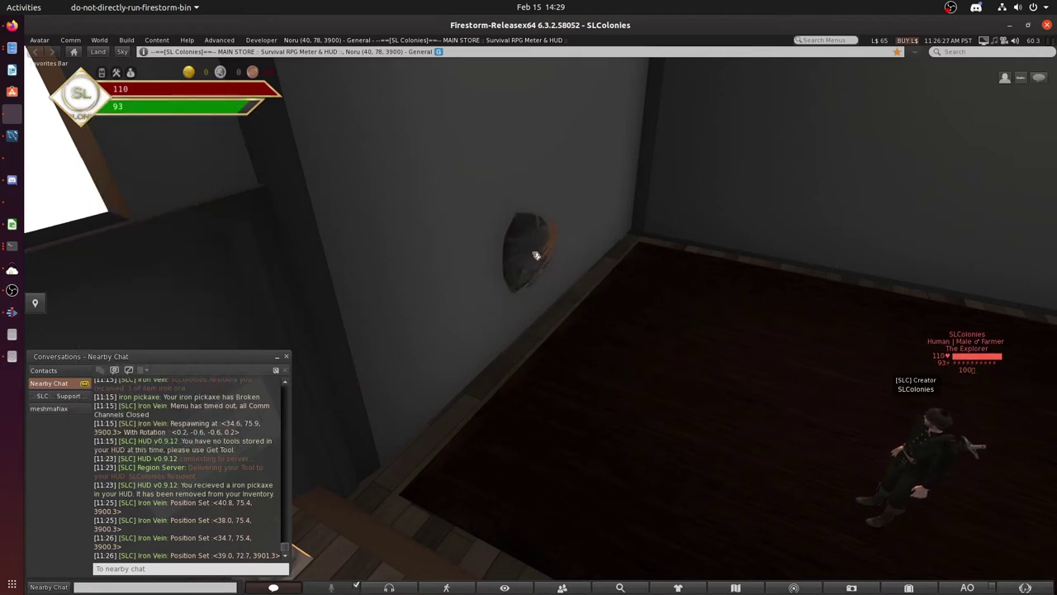
pyautogui.press('Escape')
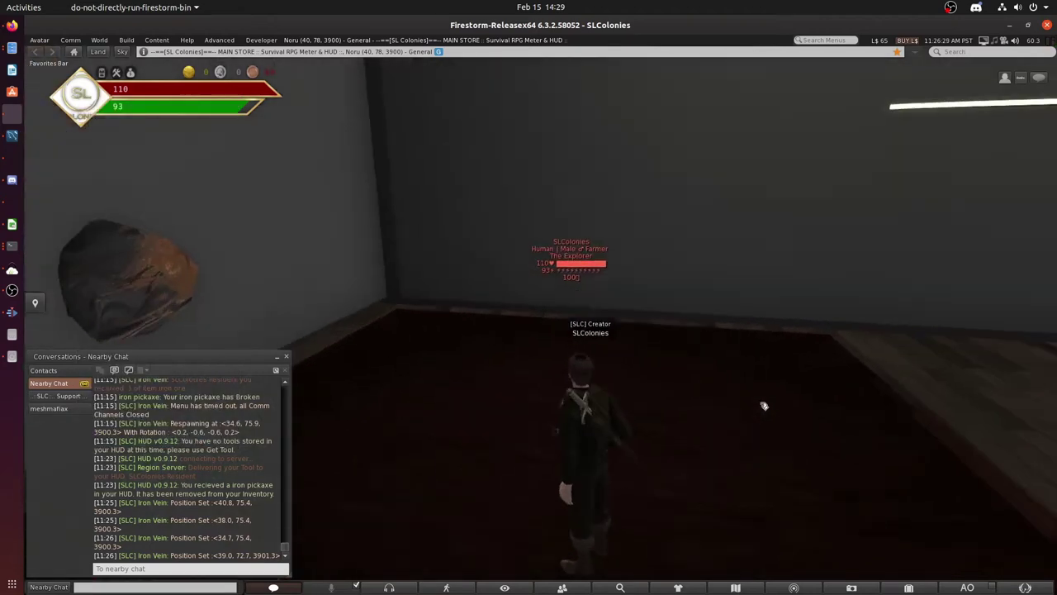
pyautogui.press('Left')
pyautogui.press('Right')
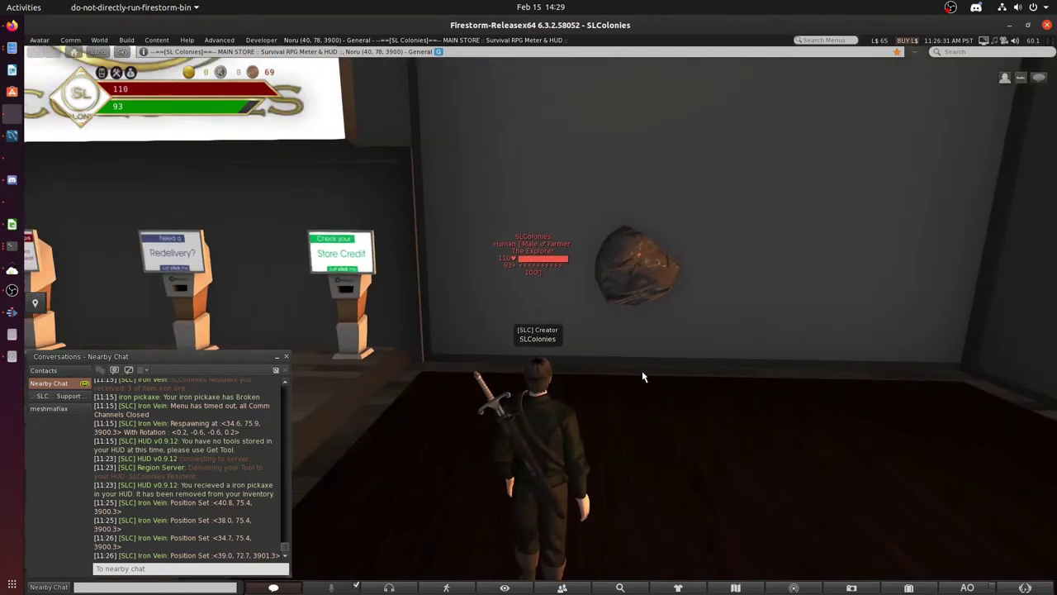
pyautogui.press('Left')
# - Walk up to the vein and try gathering without a tool, getting No Tool Detected
pyautogui.press('Up')
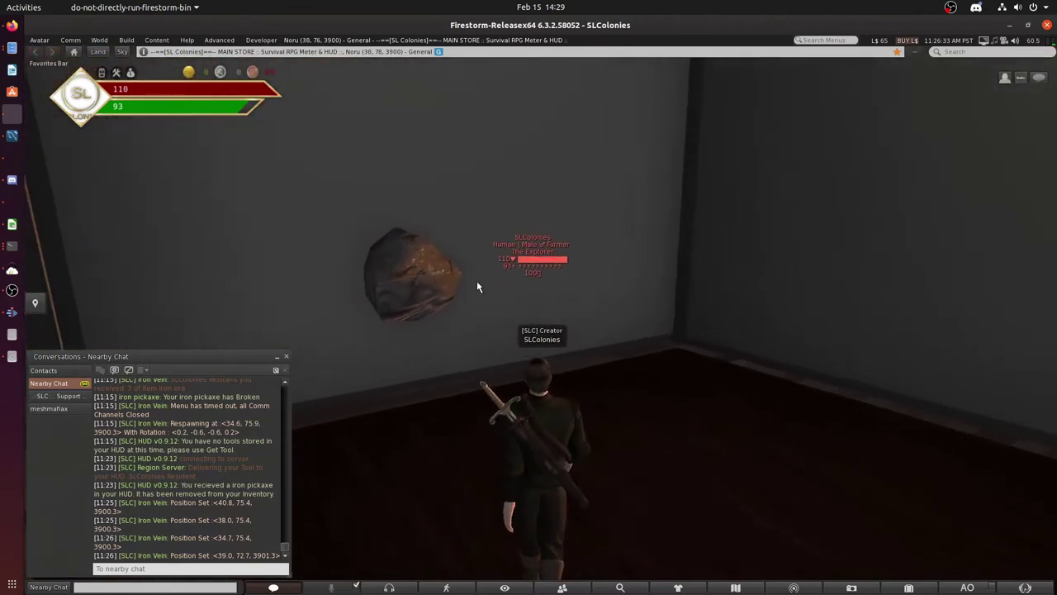
pyautogui.press('Up')
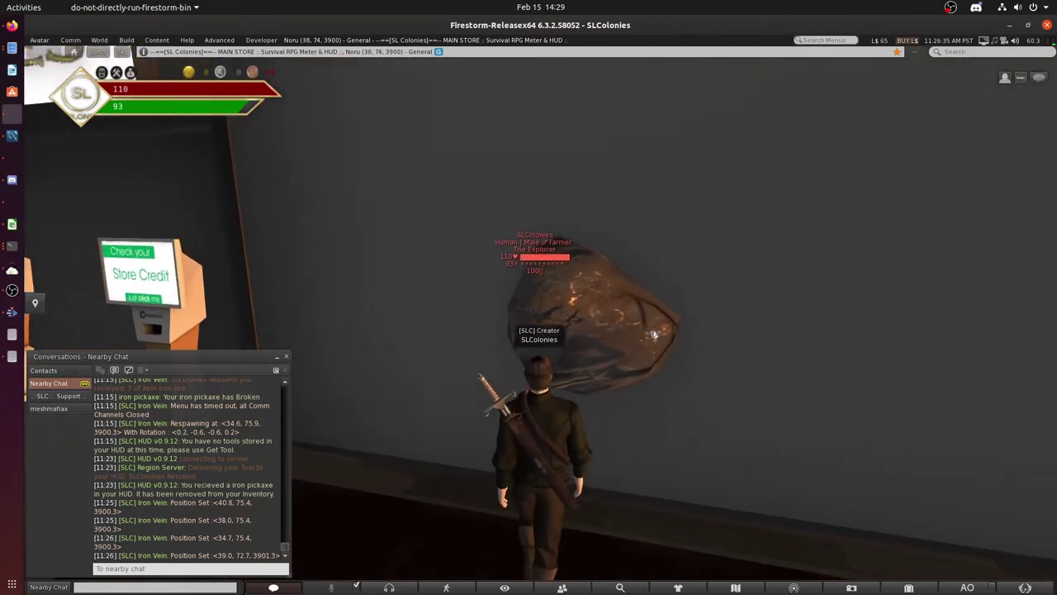
pyautogui.click(616, 317)
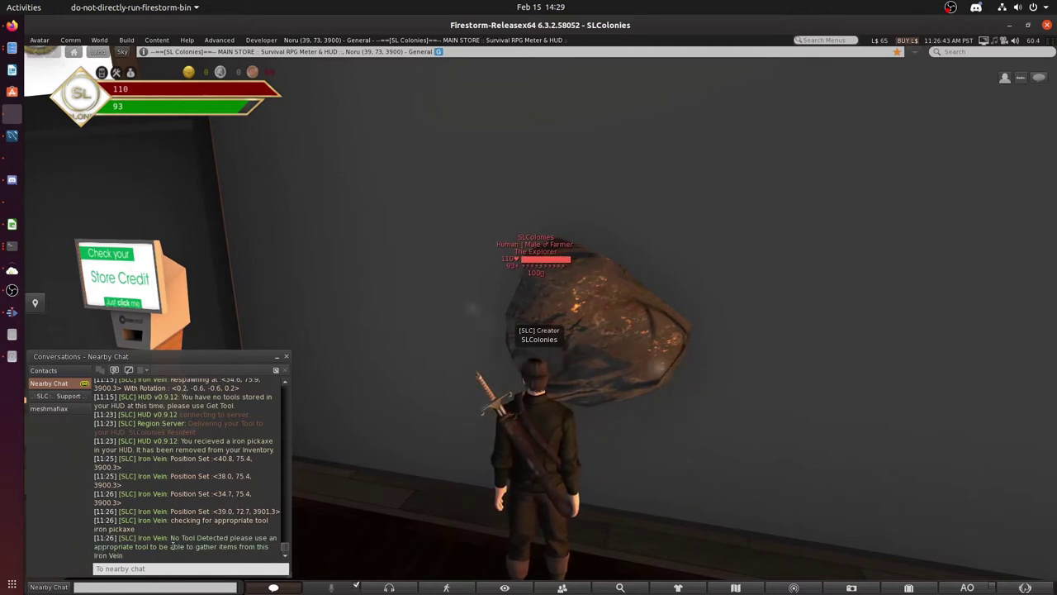
pyautogui.press('Left')
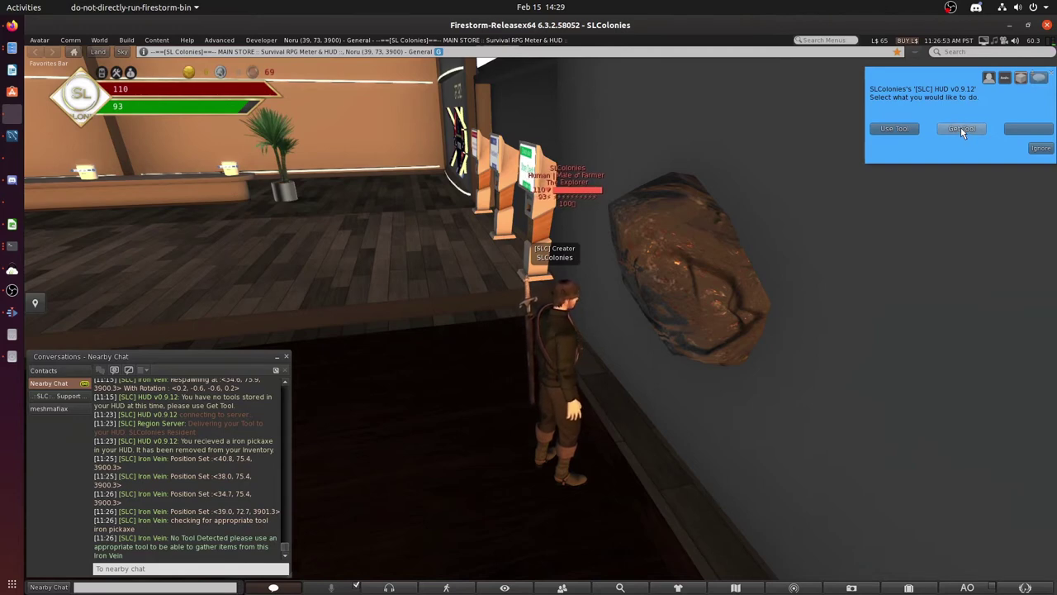
# - Dismiss Get Tool, then choose Use Tool in the SLC HUD and equip the iron pickaxe
pyautogui.click(962, 130)
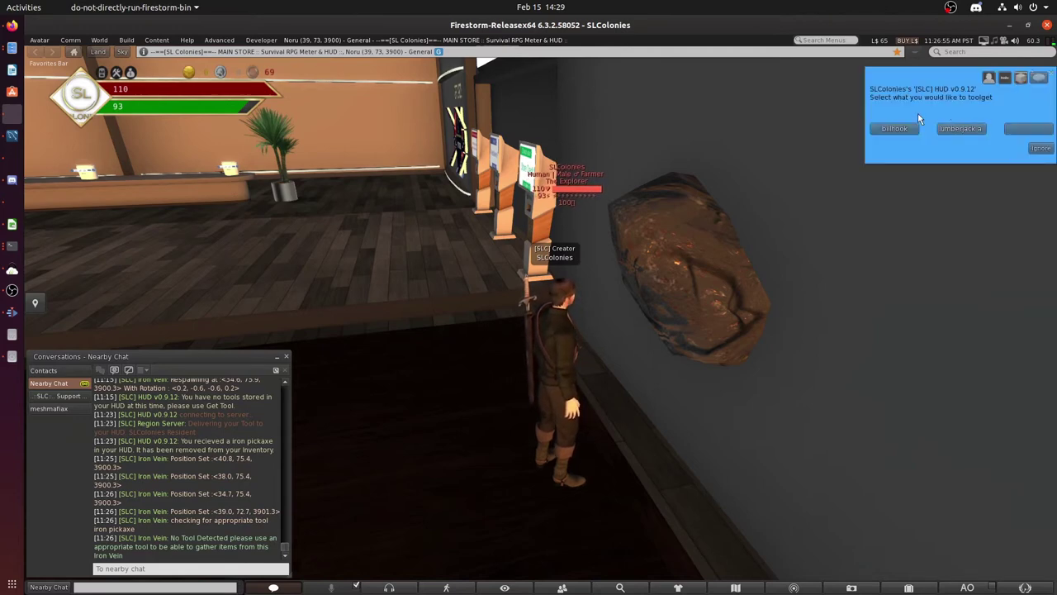
pyautogui.click(1039, 149)
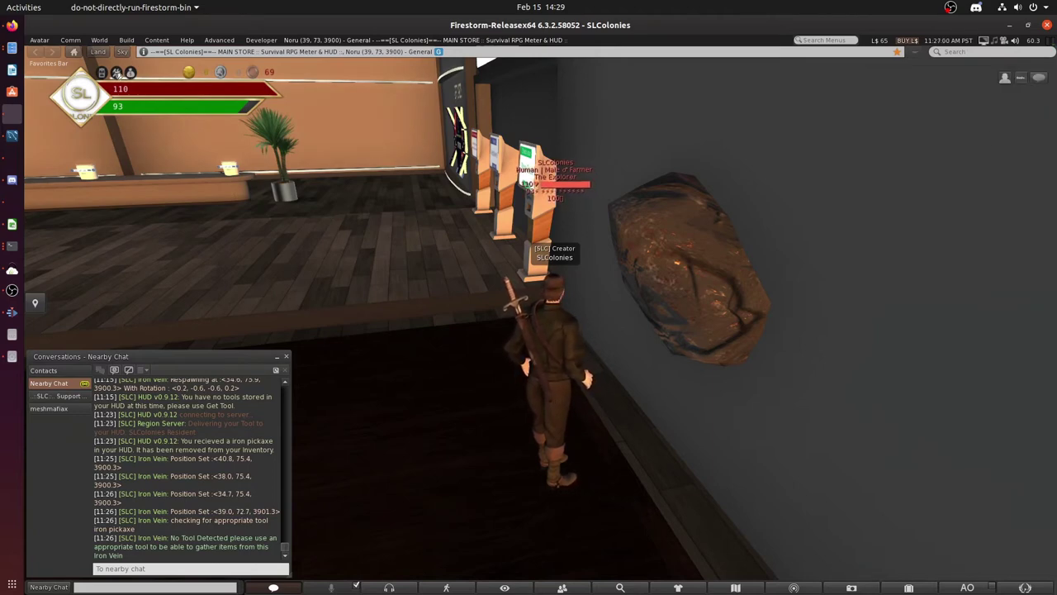
pyautogui.click(117, 73)
pyautogui.click(899, 129)
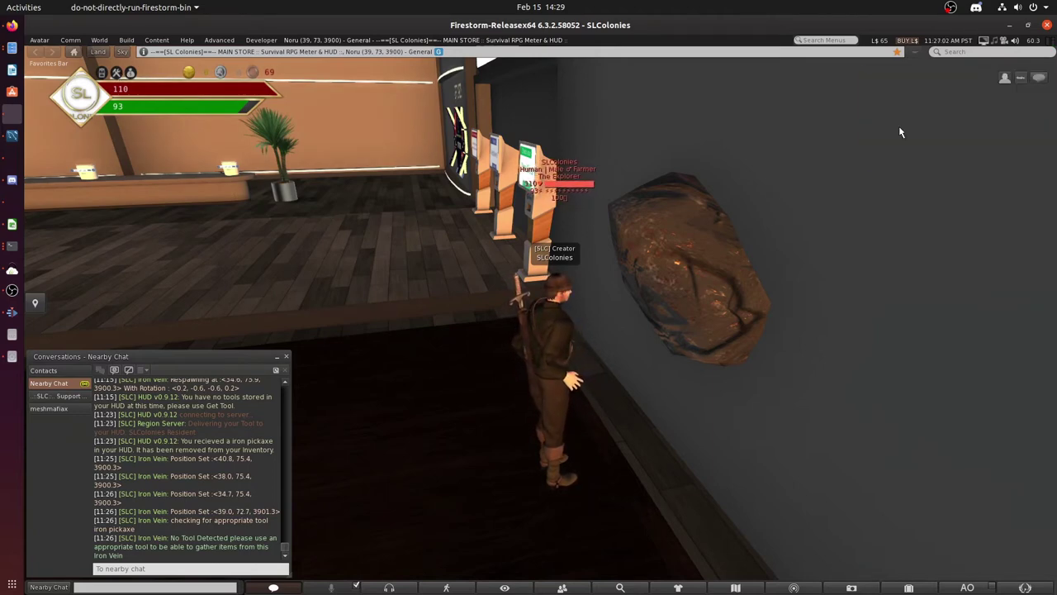
pyautogui.click(895, 129)
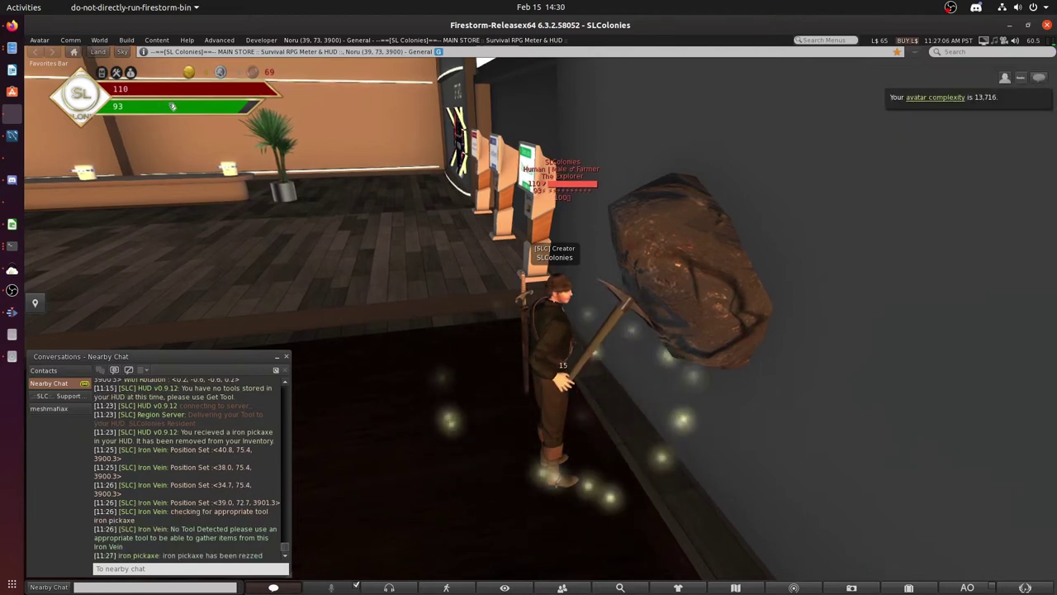
pyautogui.scroll(5, 578, 388)
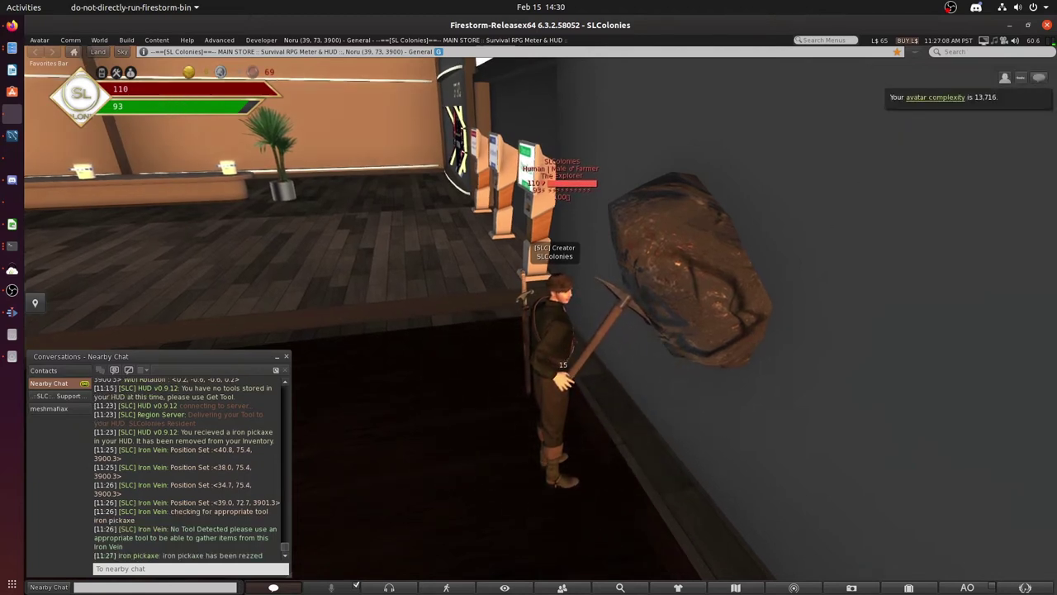
pyautogui.scroll(-5, 555, 239)
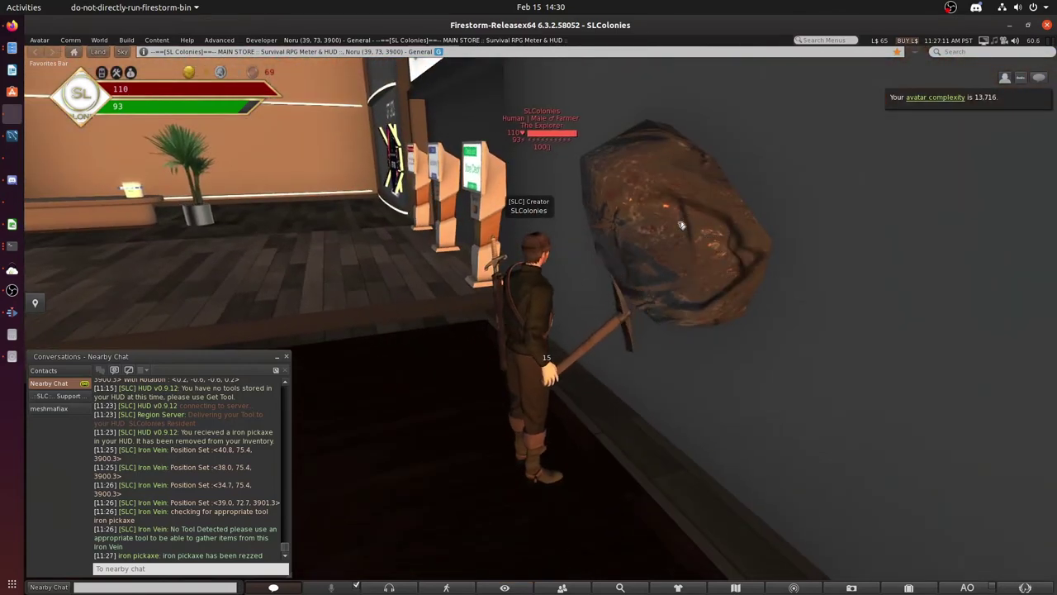
# - Mine the iron vein for 10 iron ore, then walk to its respawn at <39.0, 72.7, 3901.3>
pyautogui.click(681, 225)
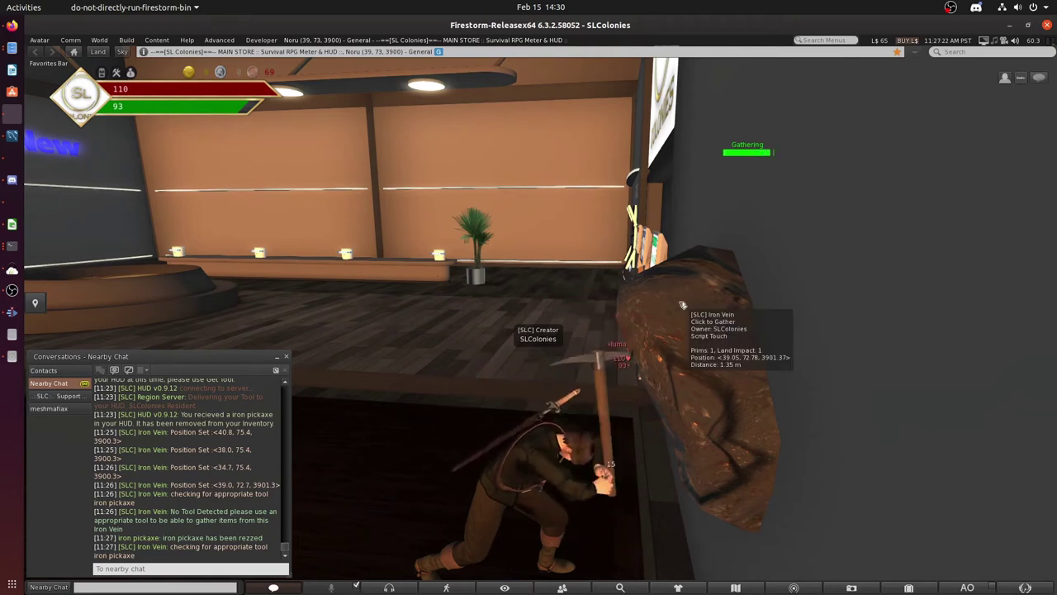
pyautogui.press('Down')
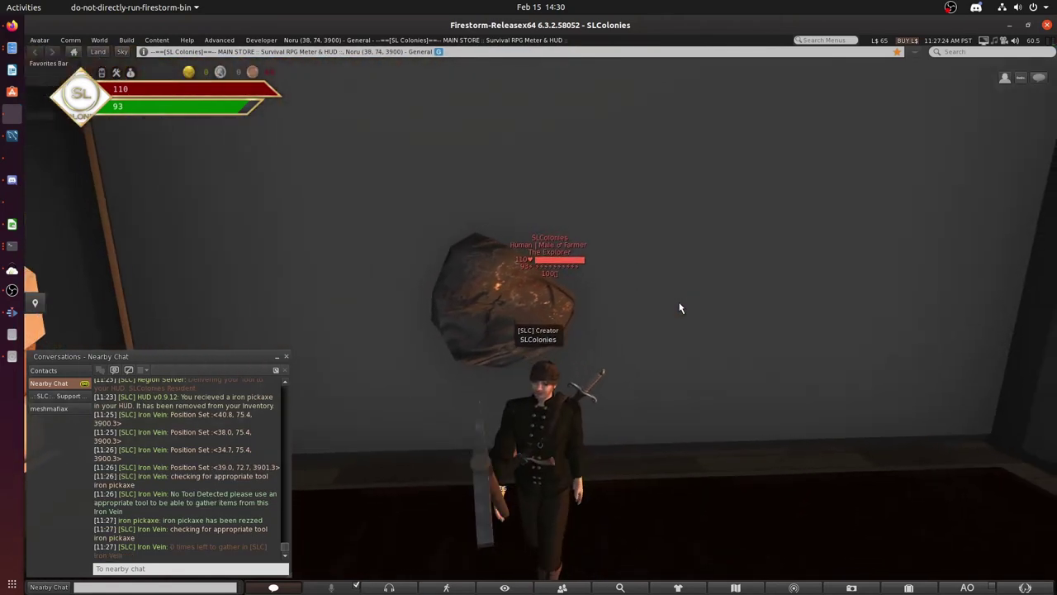
pyautogui.press('Down')
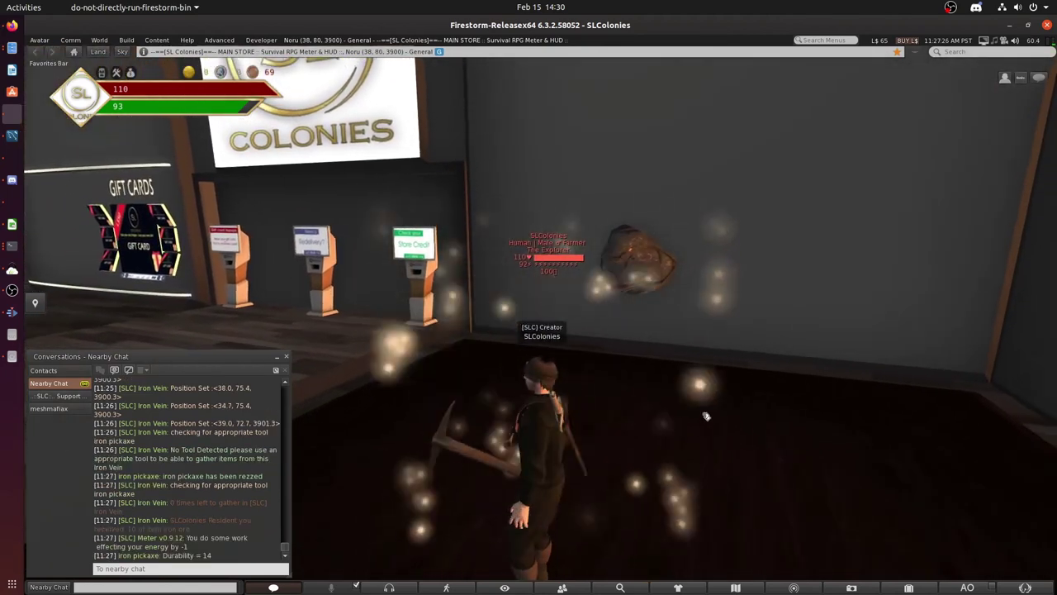
pyautogui.press('Left')
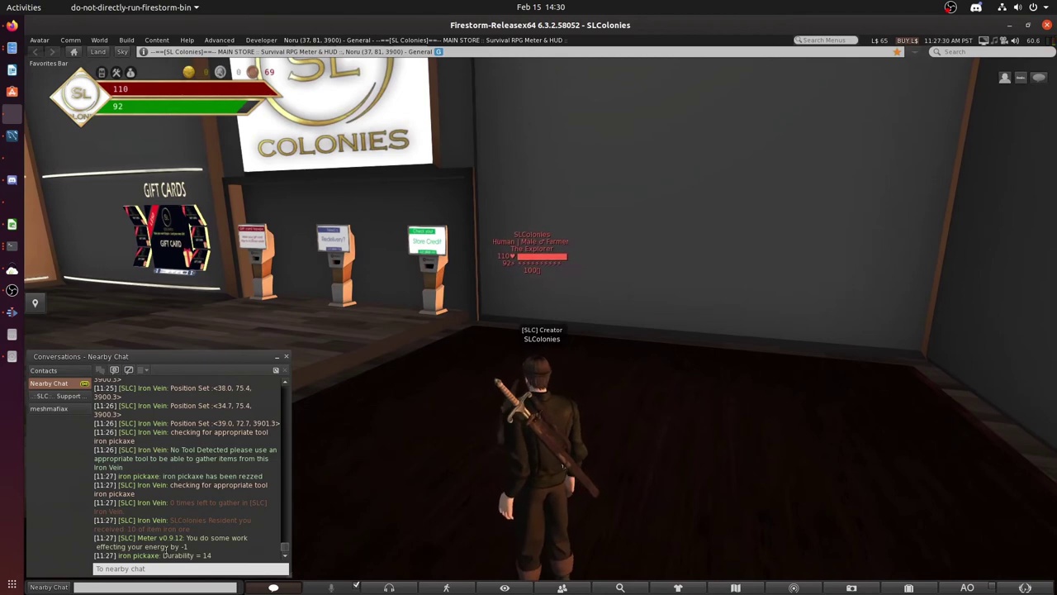
pyautogui.click(693, 392)
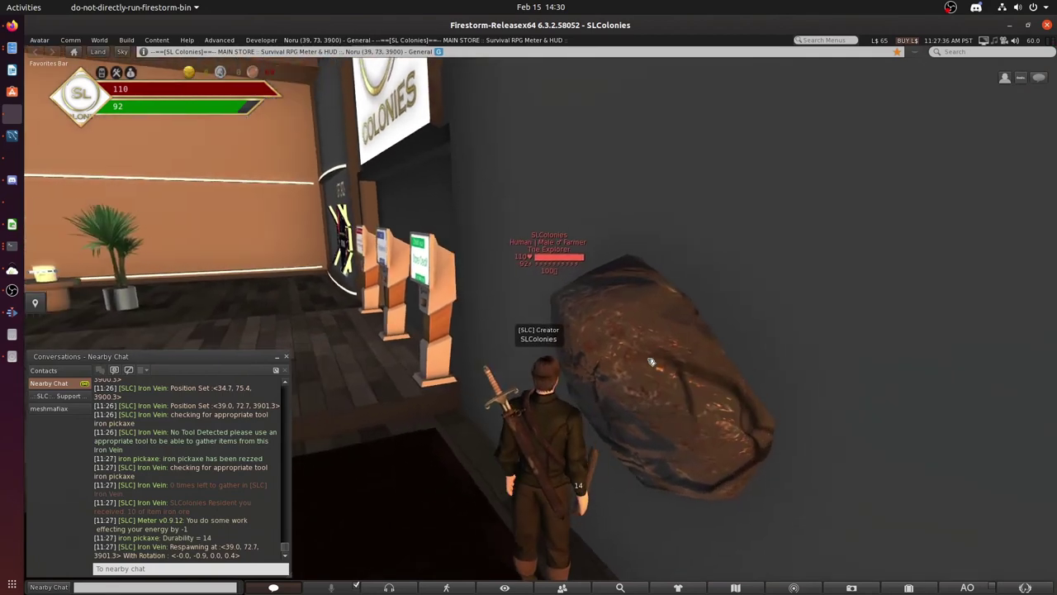
# - Mine the respawned vein for 10 more iron ore, then approach its new spot at <40.8, 75.4, 3900.3>
pyautogui.click(654, 366)
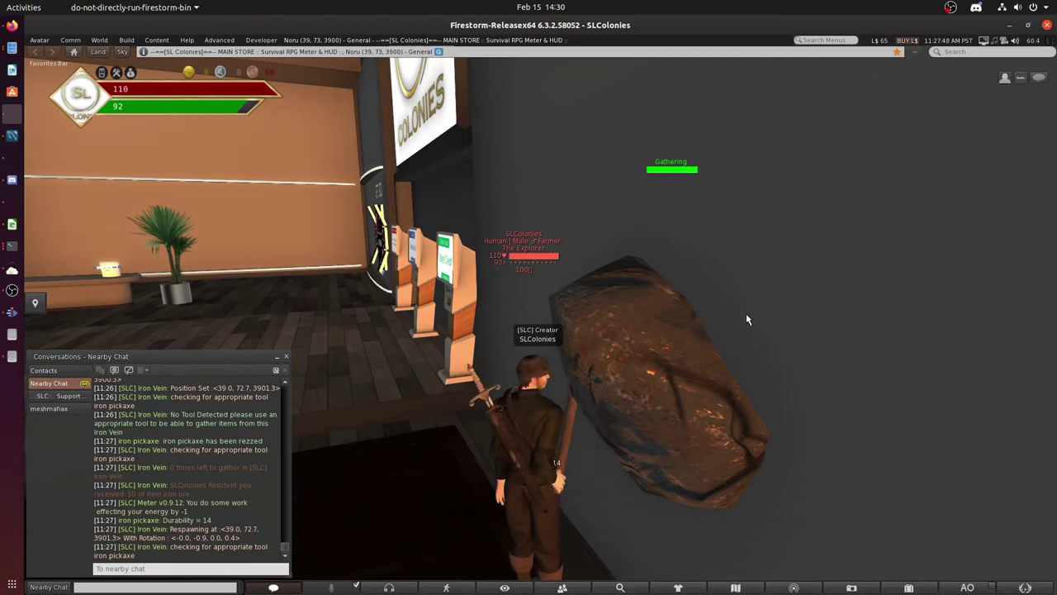
pyautogui.press('Down')
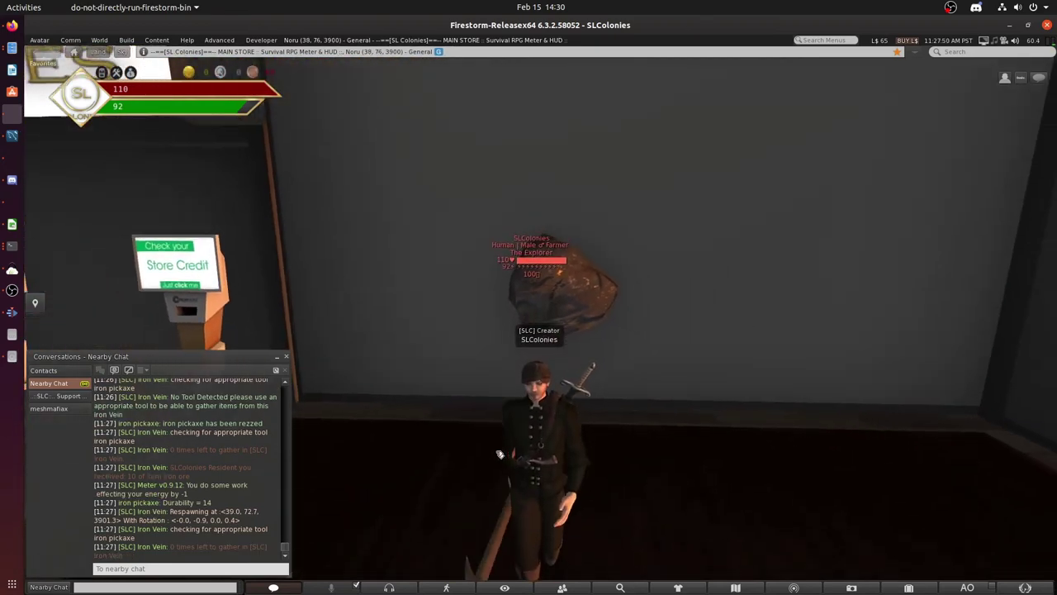
pyautogui.press('Down')
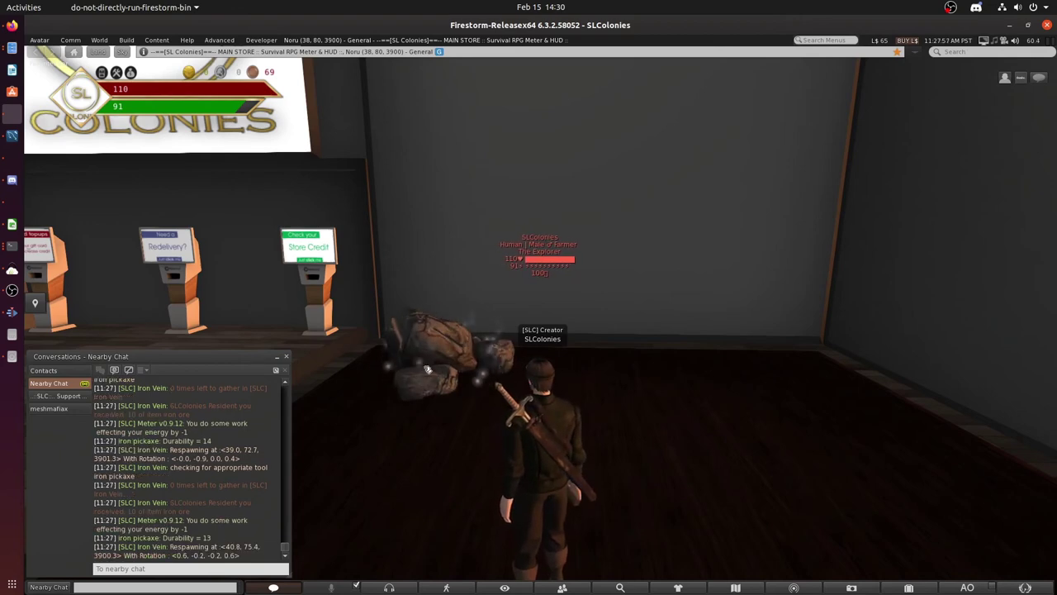
pyautogui.press('Left')
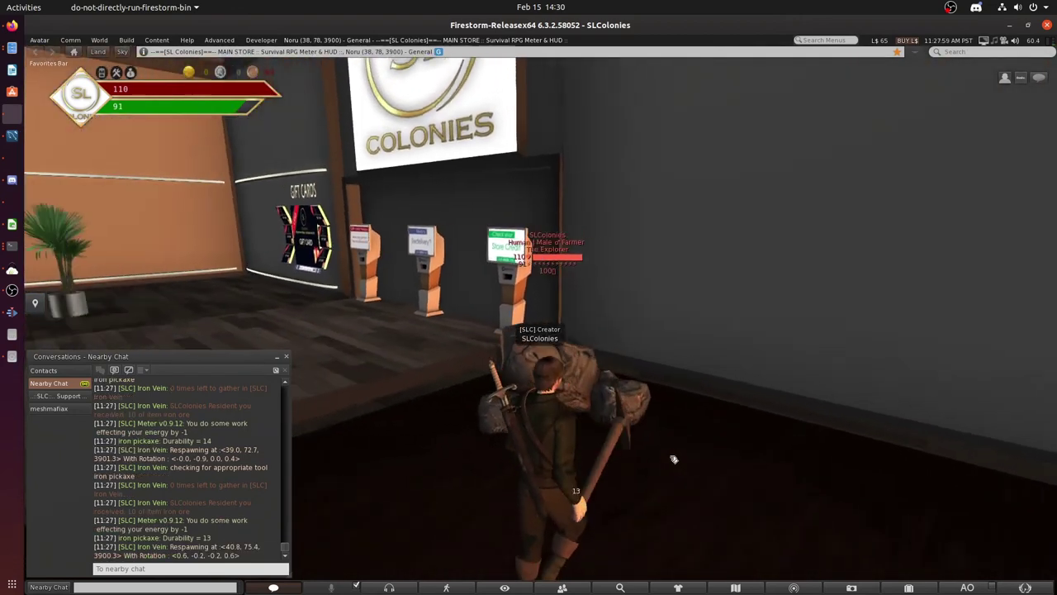
pyautogui.press('Up')
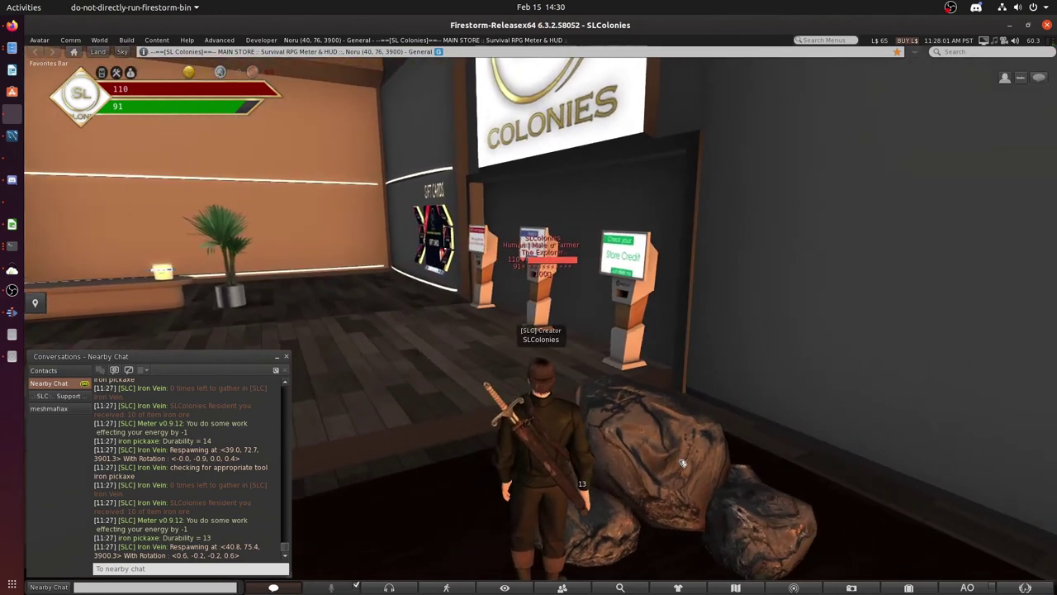
# - Mine the vein for 6 iron ore, then look around to find it respawned at <38.0, 75.4, 3900.3>
pyautogui.press('Up')
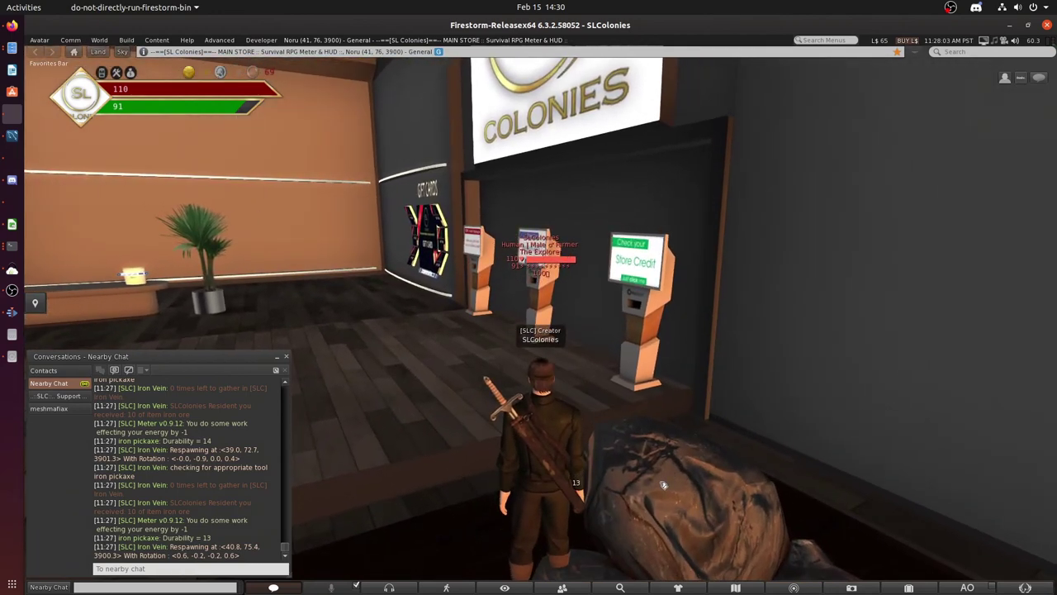
pyautogui.click(663, 485)
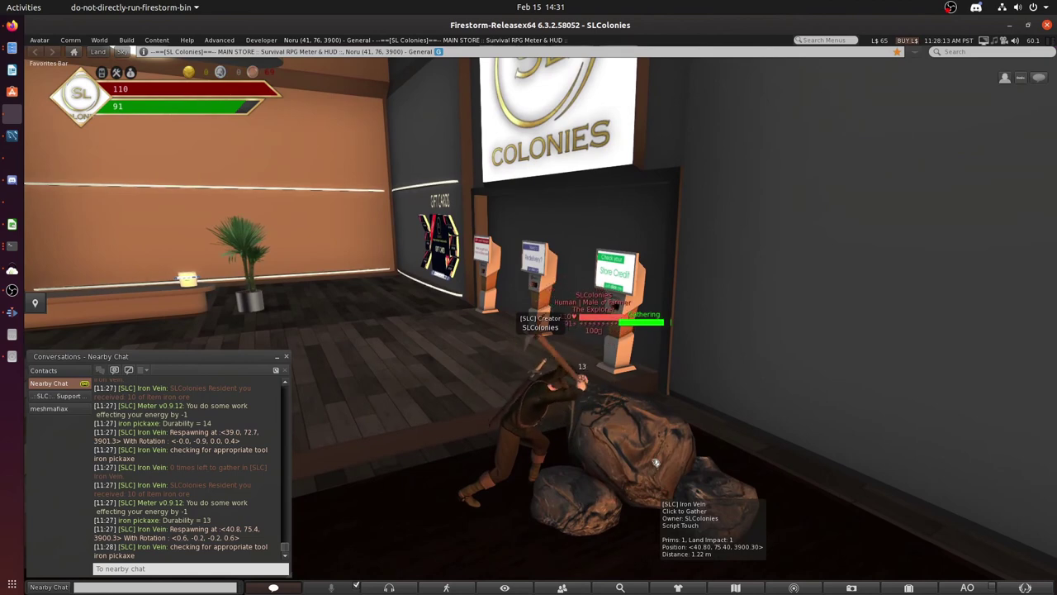
pyautogui.press('Right')
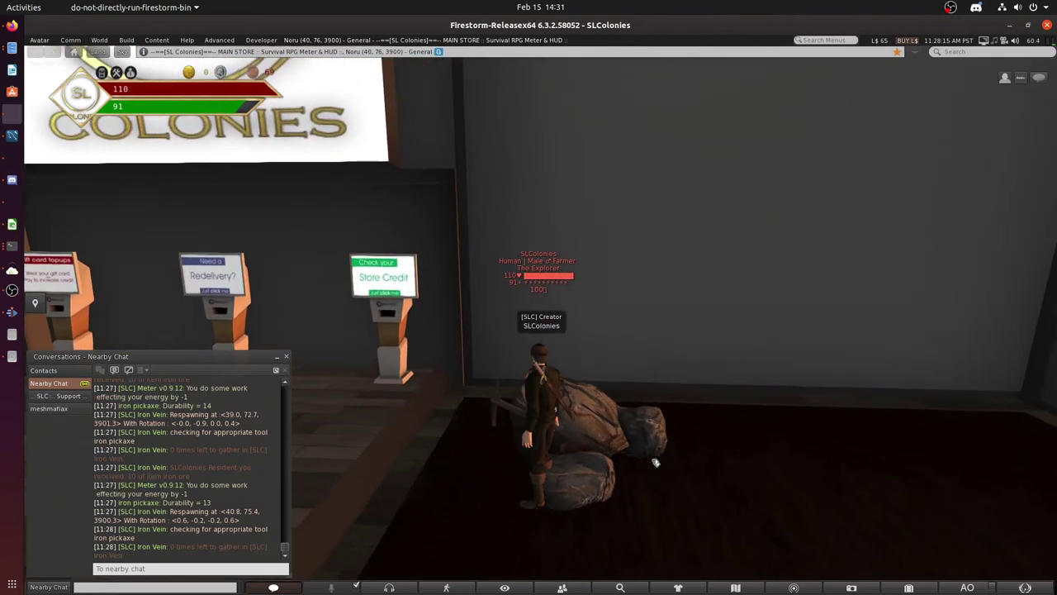
pyautogui.press('Right')
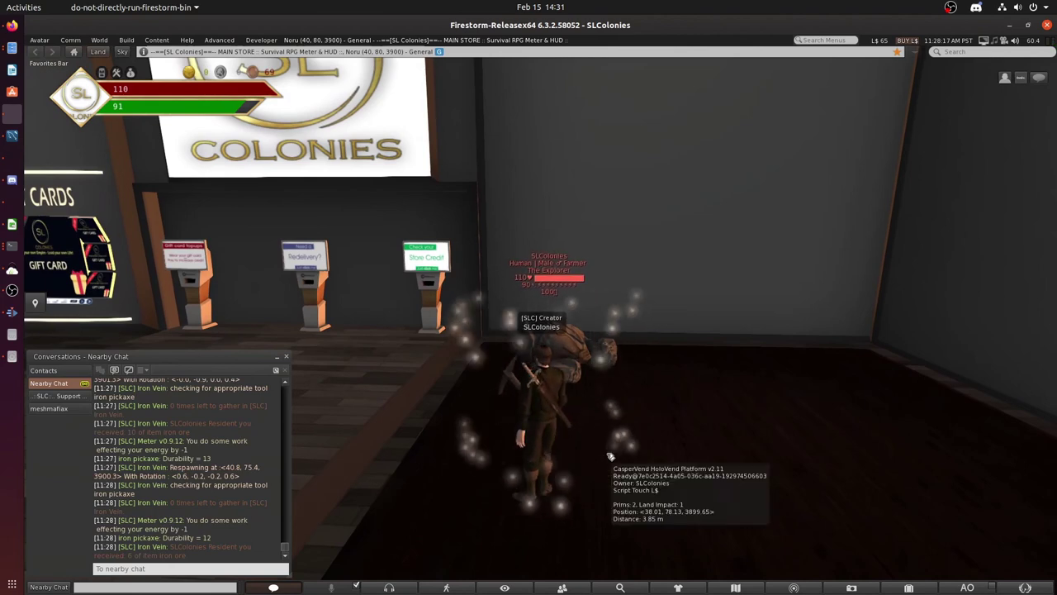
pyautogui.press('Right')
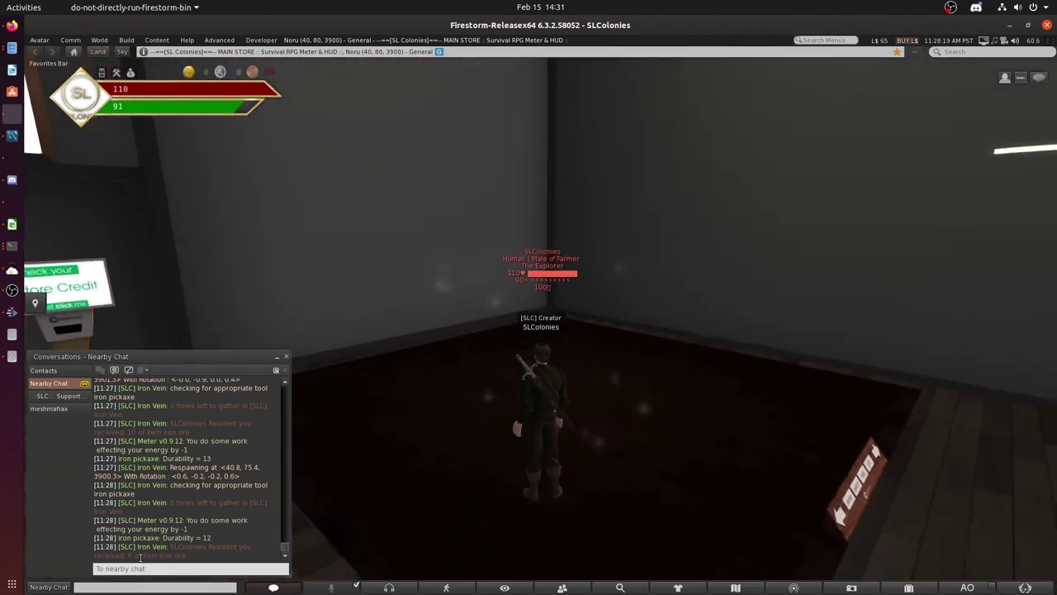
pyautogui.press('Left')
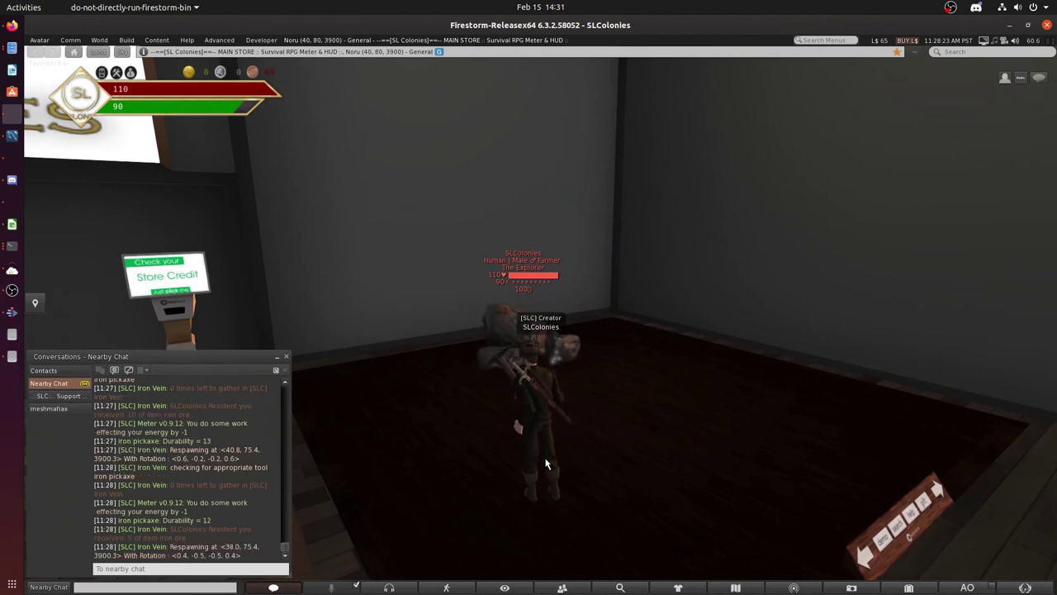
pyautogui.press('Left')
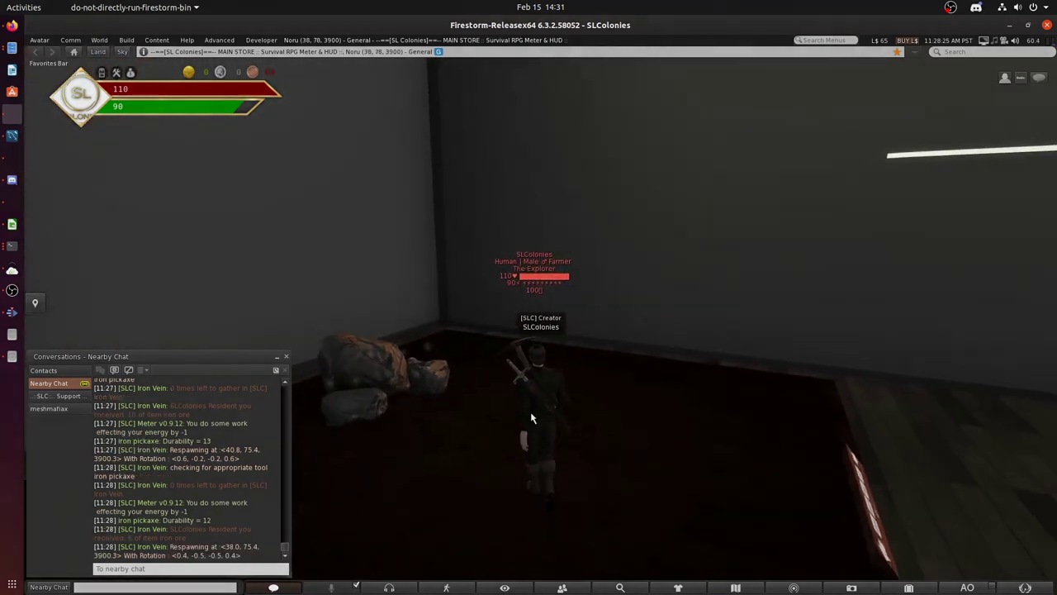